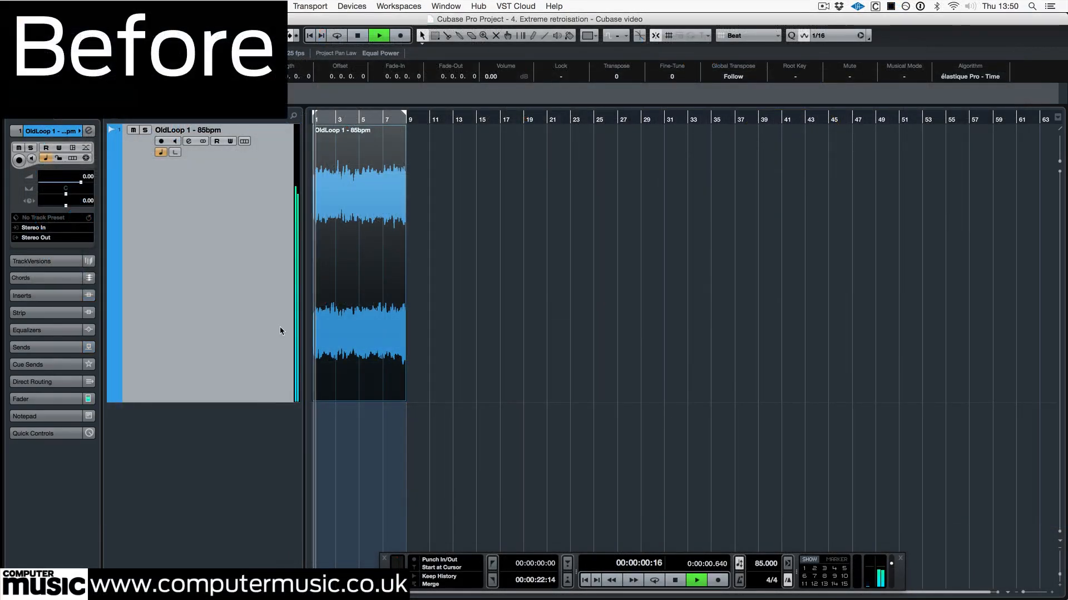
Turn on cycle mode so the playing OldLoop 1 - 85bpm clip repeats between the locators.
{"action": "key", "text": "KP_Divide"}
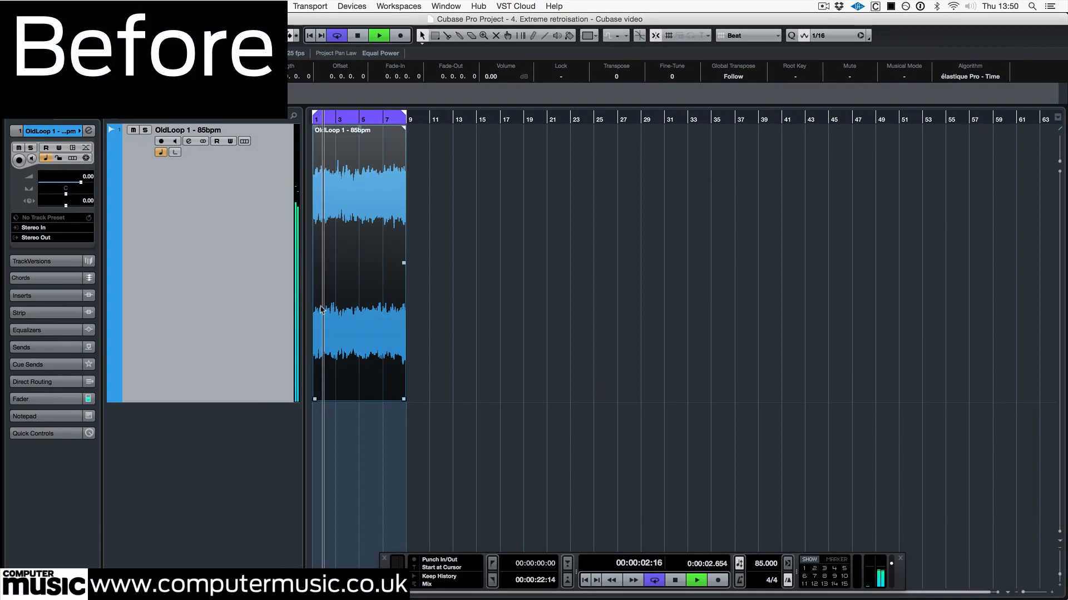
{"action": "scroll", "coordinate": [320, 308], "scroll_direction": "up", "scroll_amount": 5}
{"action": "scroll", "coordinate": [320, 311], "scroll_direction": "up", "scroll_amount": 4}
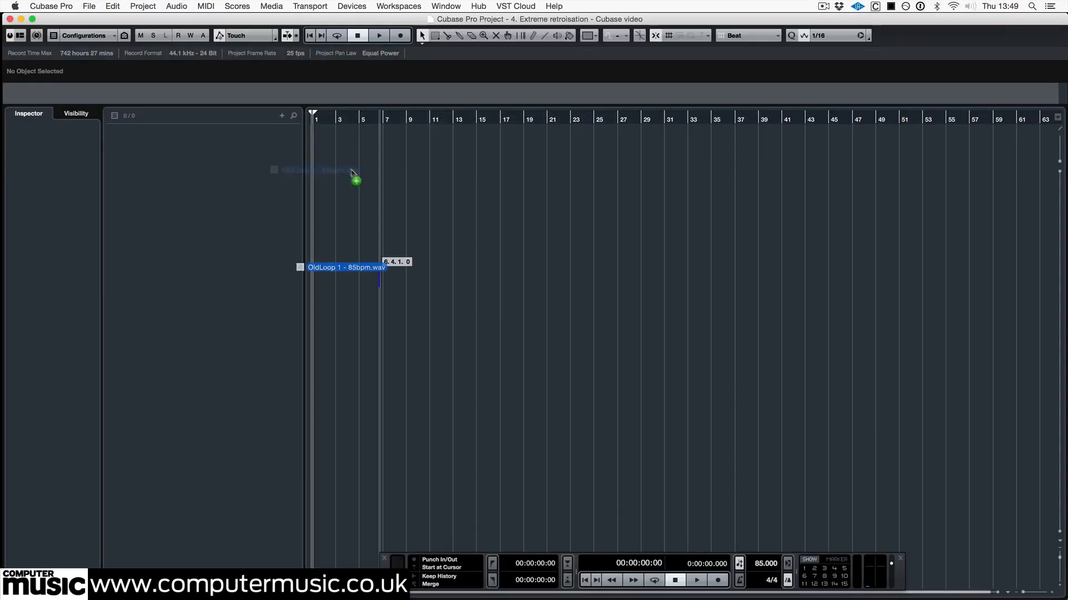
Import OldLoop 1 - 85bpm.wav onto a new audio track starting at bar 1 and play it back with cycle mode on.
{"action": "left_click_drag", "start_coordinate": [395, 269], "coordinate": [263, 397]}
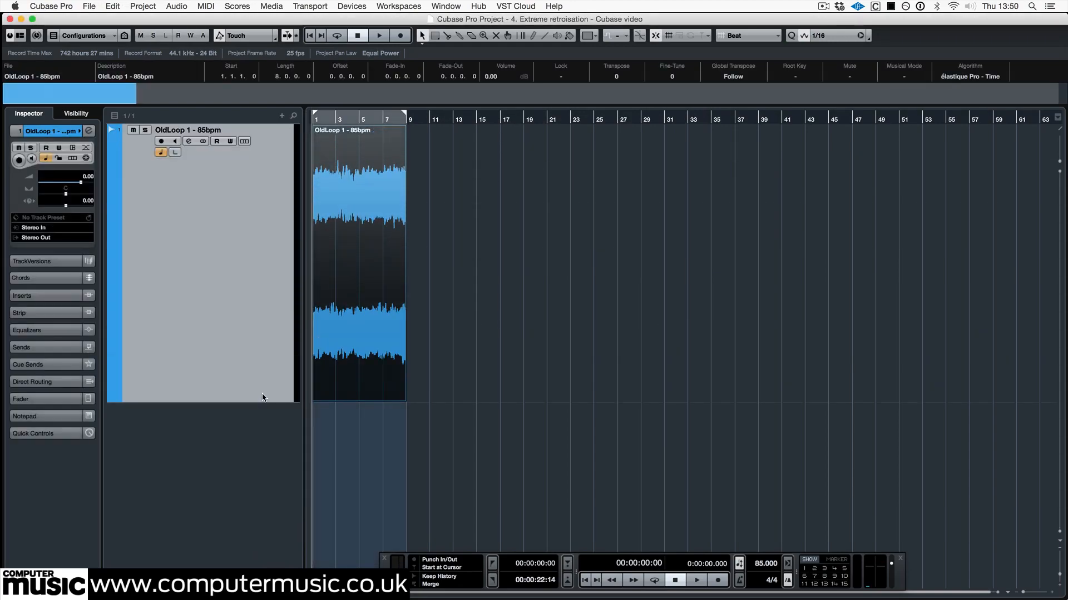
{"action": "key", "text": "space"}
{"action": "left_click", "coordinate": [340, 310]}
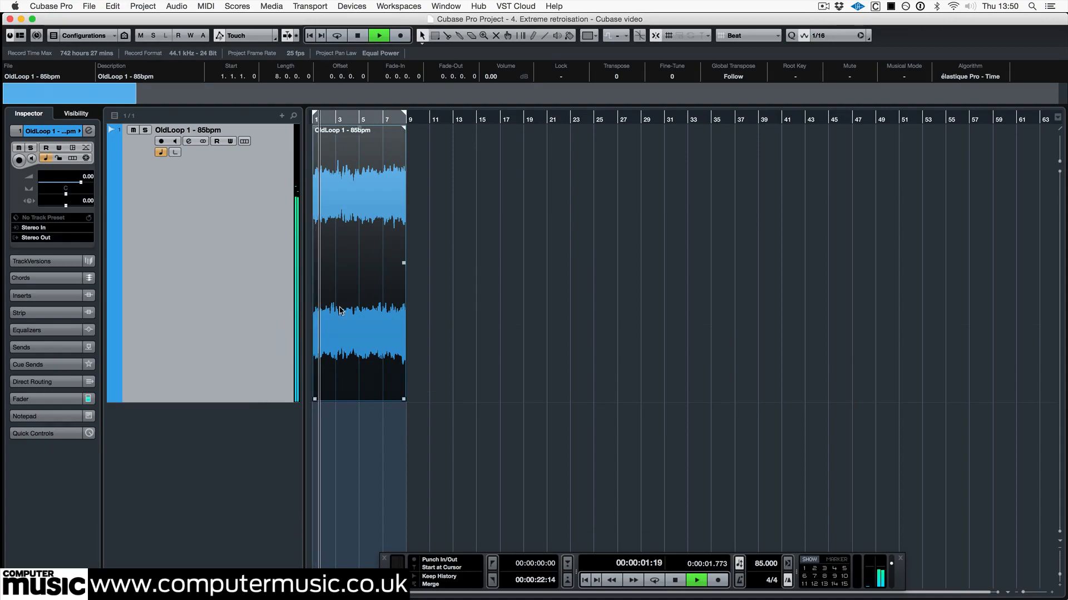
{"action": "key", "text": "KP_Divide"}
{"action": "scroll", "coordinate": [321, 312], "scroll_direction": "up", "scroll_amount": 4}
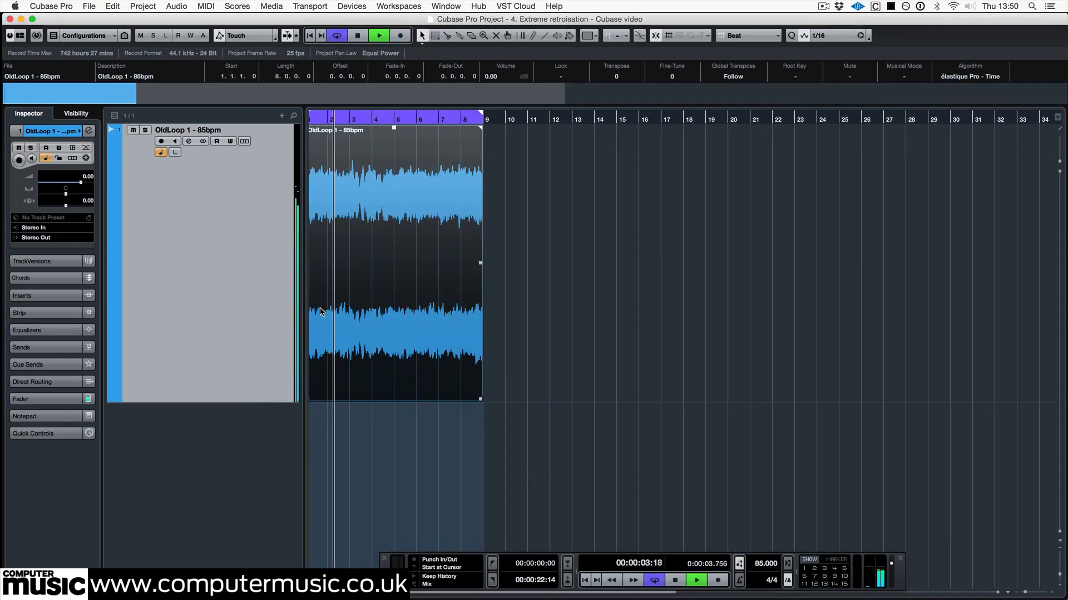
{"action": "scroll", "coordinate": [321, 312], "scroll_direction": "up", "scroll_amount": 3}
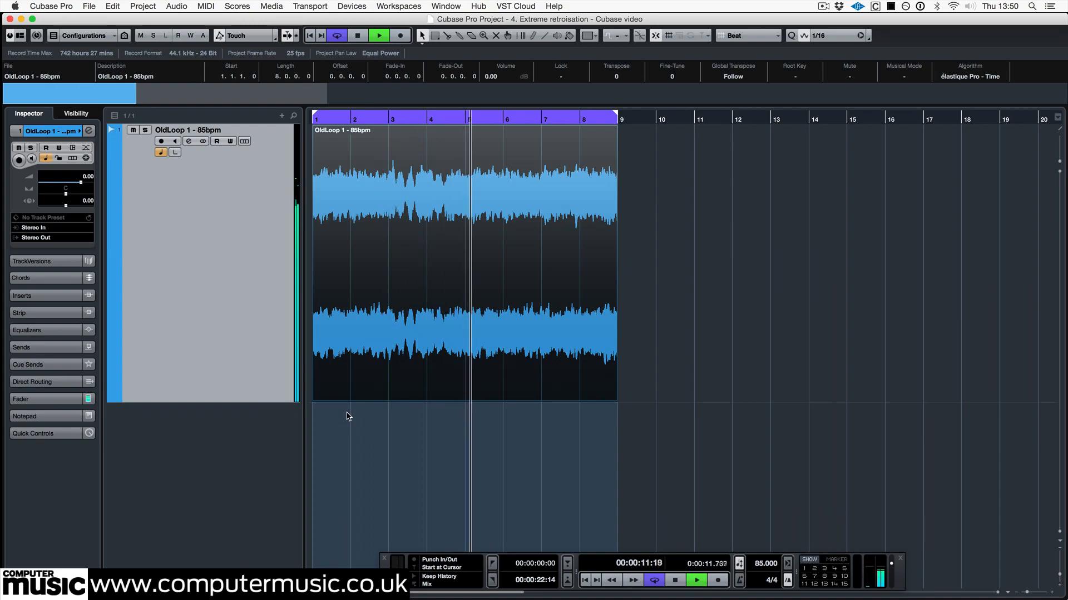
Open the mixer, insert DeeMonitor in the first Stereo Out insert slot, and set its Mid/Side fader to 0.
{"action": "key", "text": "F3"}
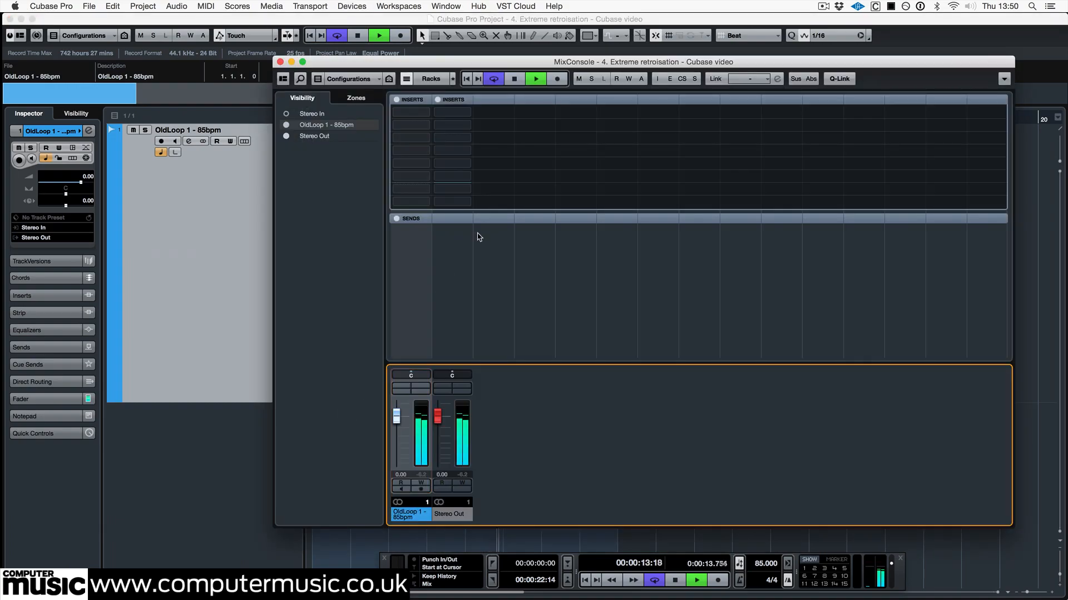
{"action": "left_click", "coordinate": [468, 115]}
{"action": "type", "text": "deem"}
{"action": "key", "text": "Return"}
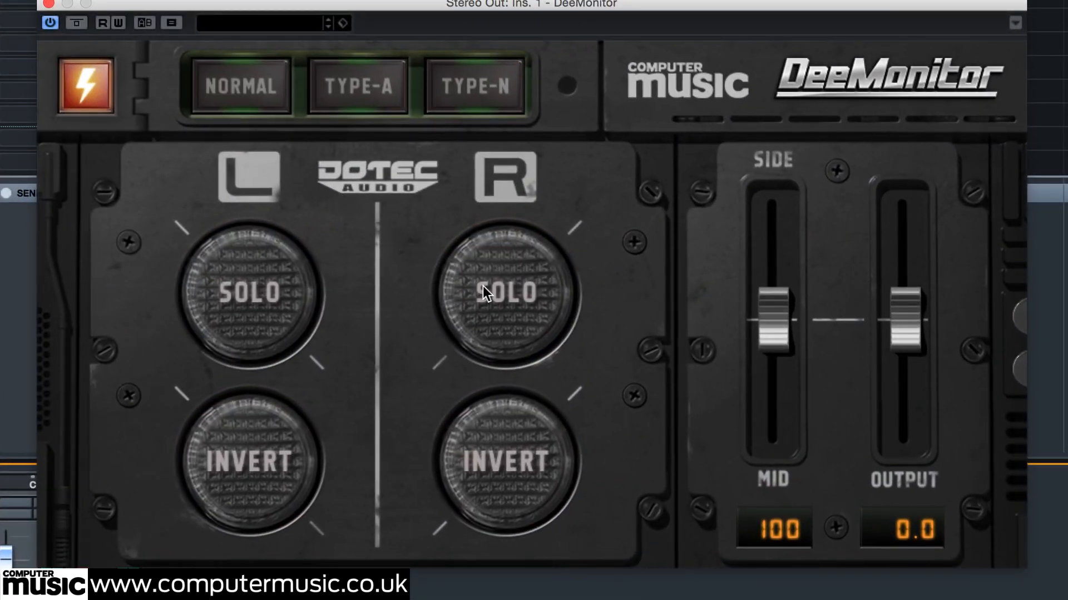
{"action": "left_click_drag", "start_coordinate": [775, 331], "coordinate": [777, 479]}
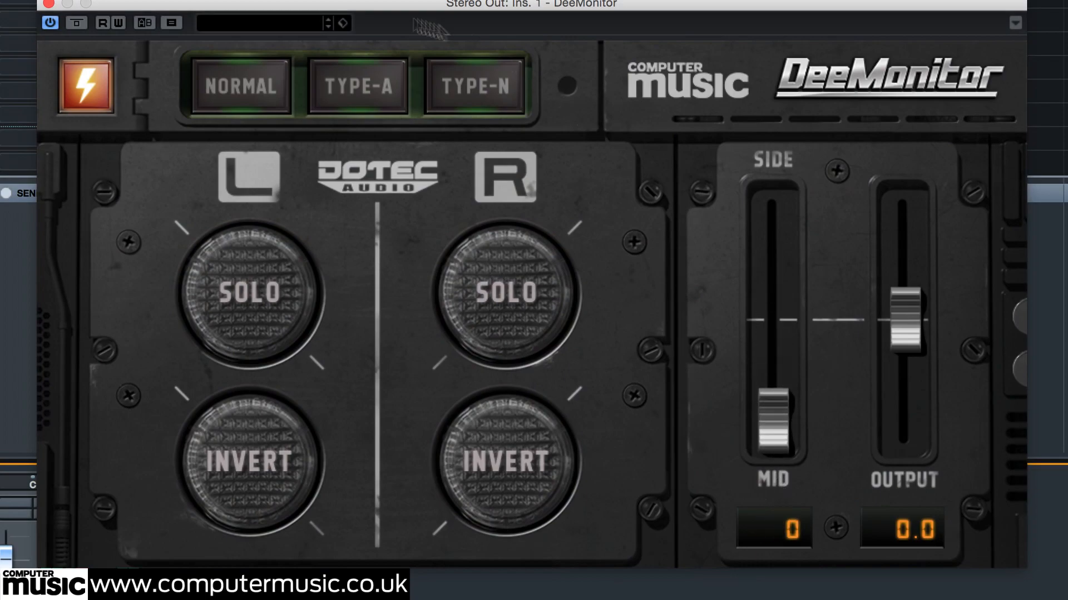
{"action": "left_click", "coordinate": [48, 5]}
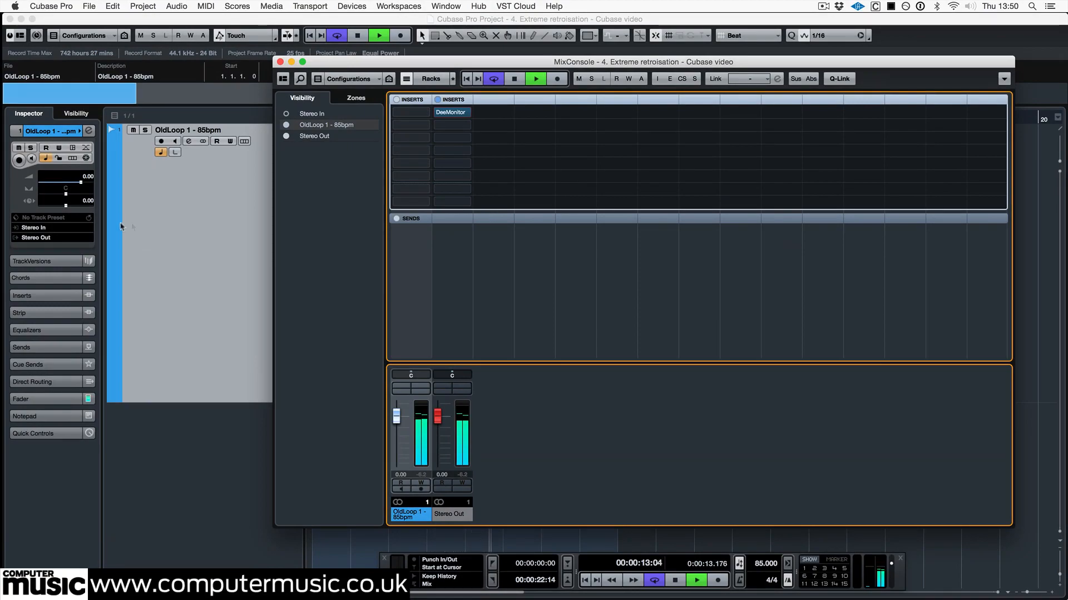
Insert VPS Philta (CM edition) in the Stereo Out's second insert slot.
{"action": "left_click", "coordinate": [467, 125]}
{"action": "type", "text": "philt"}
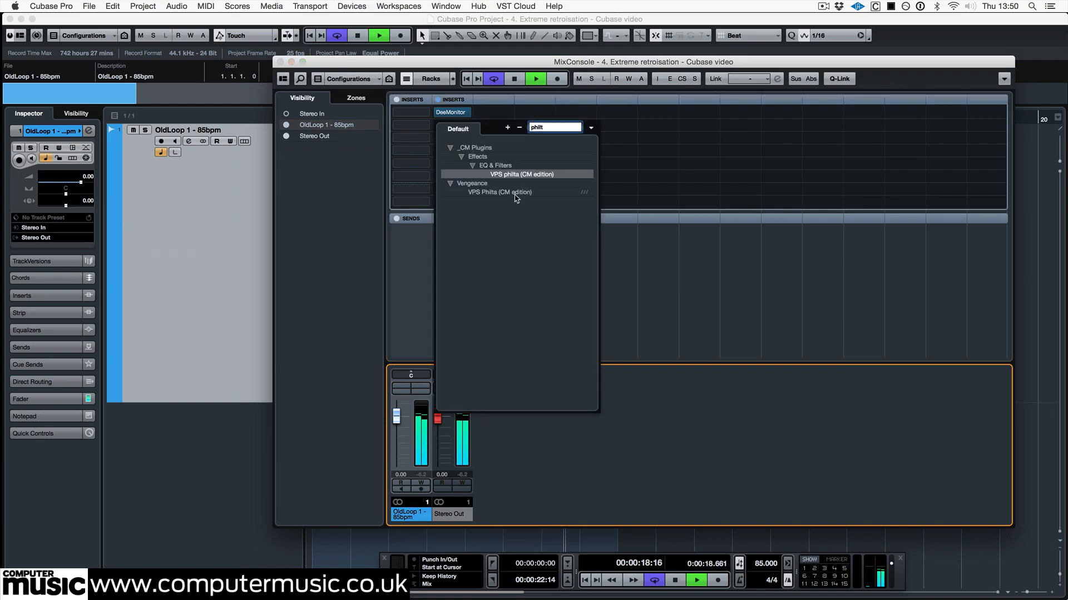
{"action": "left_click", "coordinate": [516, 197]}
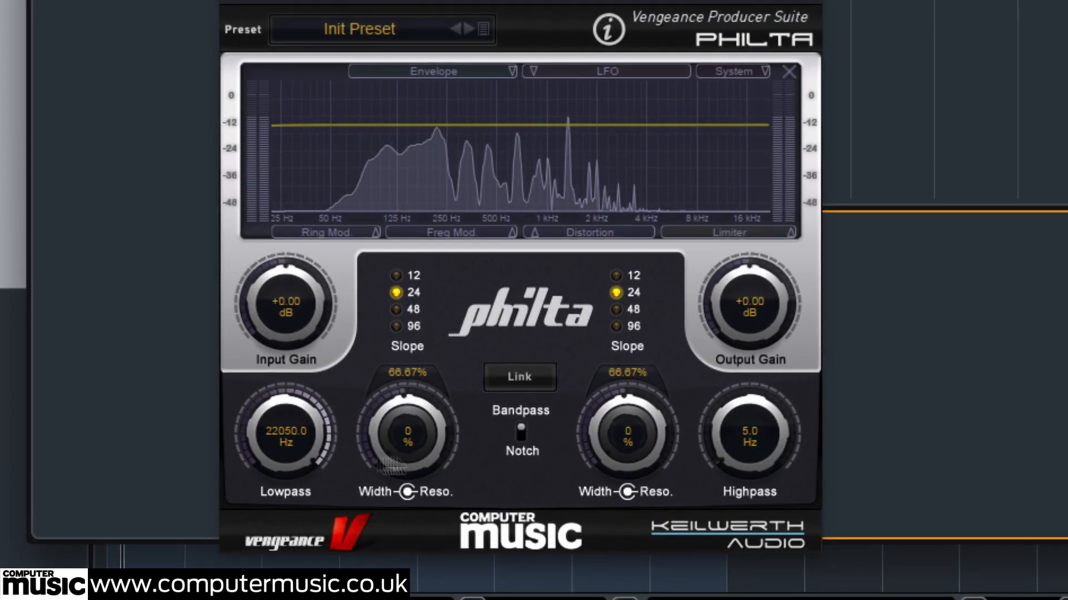
Set Philta's lowpass to 3022 Hz, its highpass to 300 Hz and both slopes to 48, and close its window.
{"action": "left_click_drag", "start_coordinate": [293, 431], "coordinate": [304, 473]}
{"action": "left_click_drag", "start_coordinate": [752, 447], "coordinate": [771, 396]}
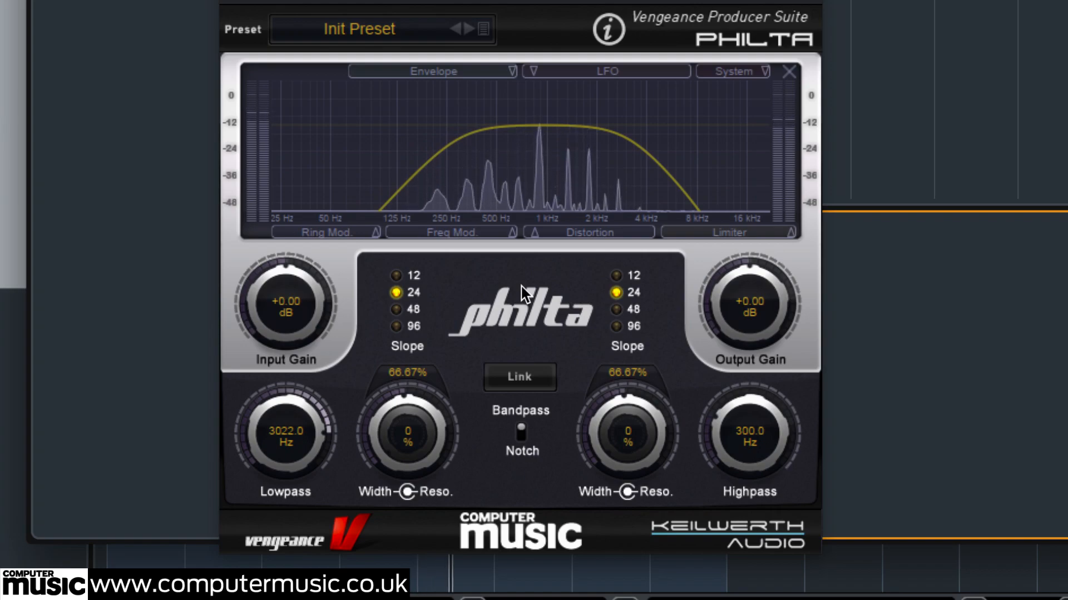
{"action": "left_click", "coordinate": [397, 310]}
{"action": "left_click", "coordinate": [617, 309]}
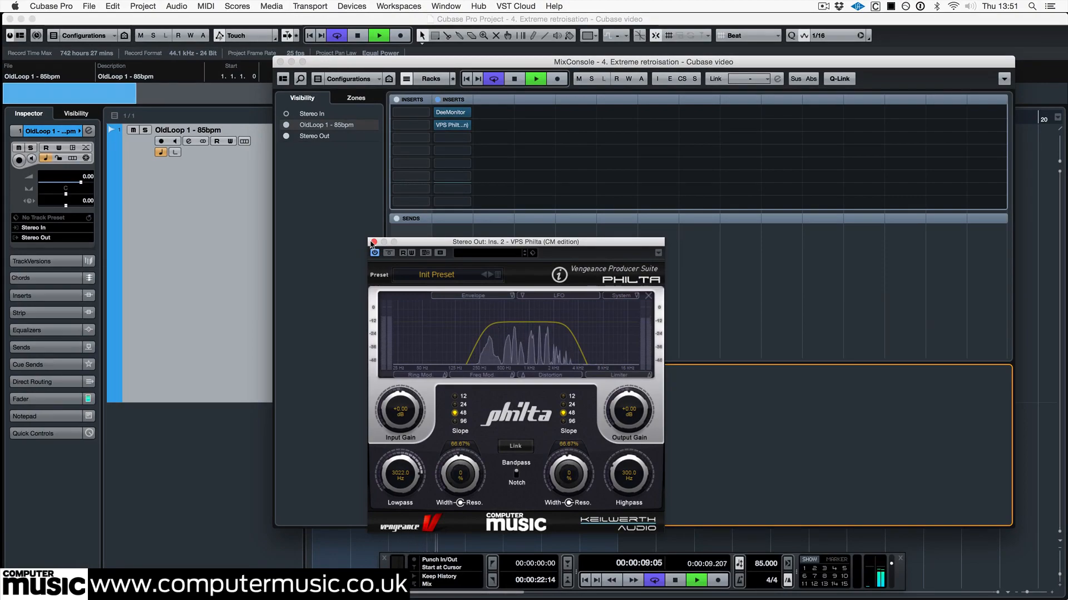
{"action": "left_click", "coordinate": [374, 242]}
Move Philta down to the Stereo Out's third insert slot and insert PremixCM in the second slot.
{"action": "left_click_drag", "start_coordinate": [452, 125], "coordinate": [455, 139]}
{"action": "left_click", "coordinate": [466, 127]}
{"action": "type", "text": "premix"}
{"action": "key", "text": "Return"}
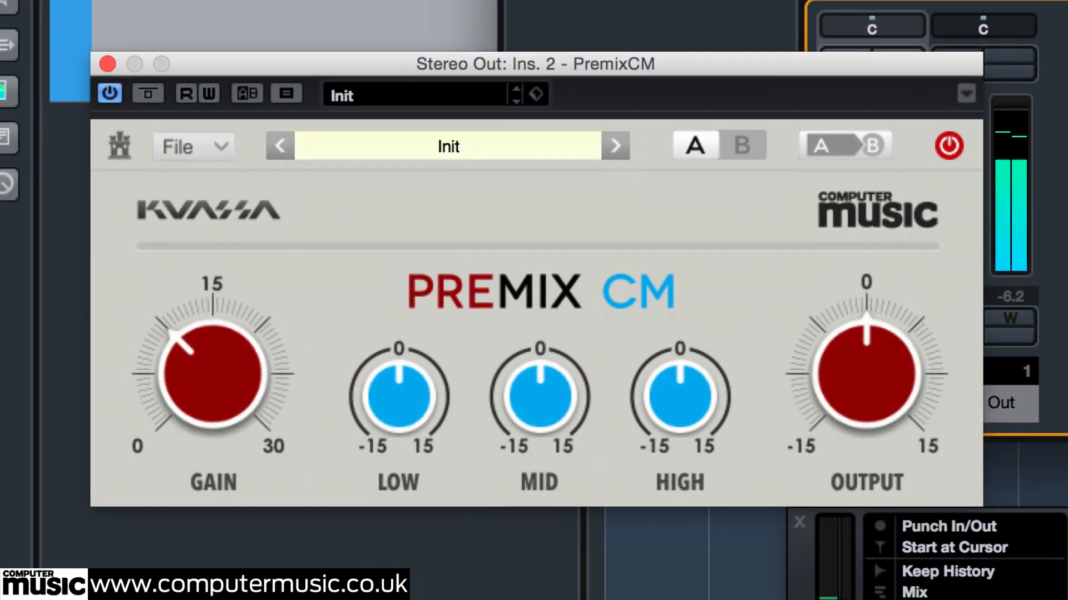
Raise Premix CM's gain to about 25 and lower its output to about -10.
{"action": "left_click", "coordinate": [203, 365]}
{"action": "left_click_drag", "start_coordinate": [204, 365], "coordinate": [239, 260]}
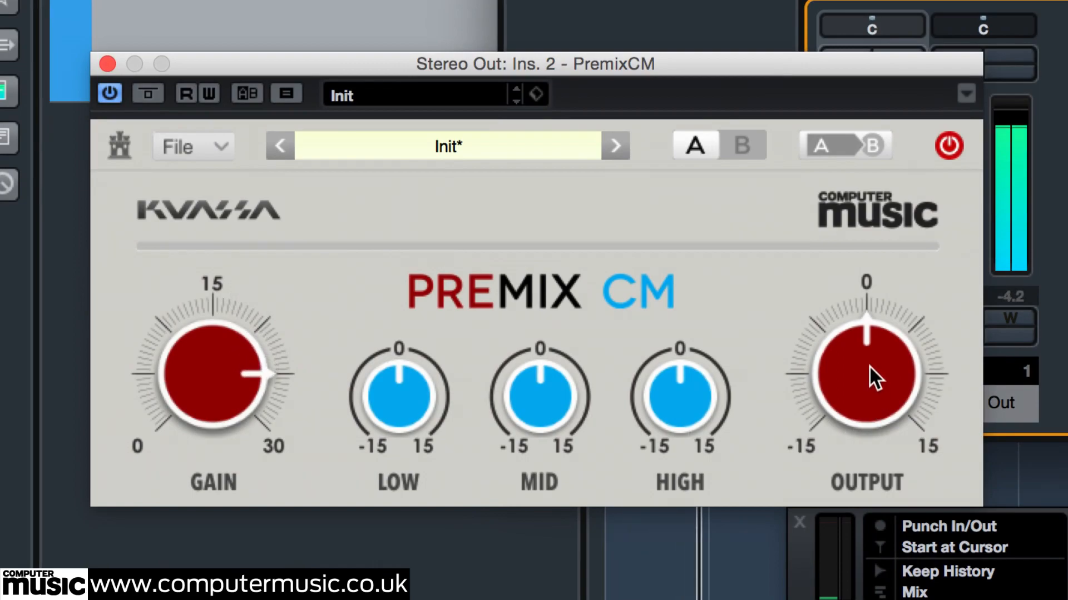
{"action": "left_click_drag", "start_coordinate": [869, 363], "coordinate": [858, 450]}
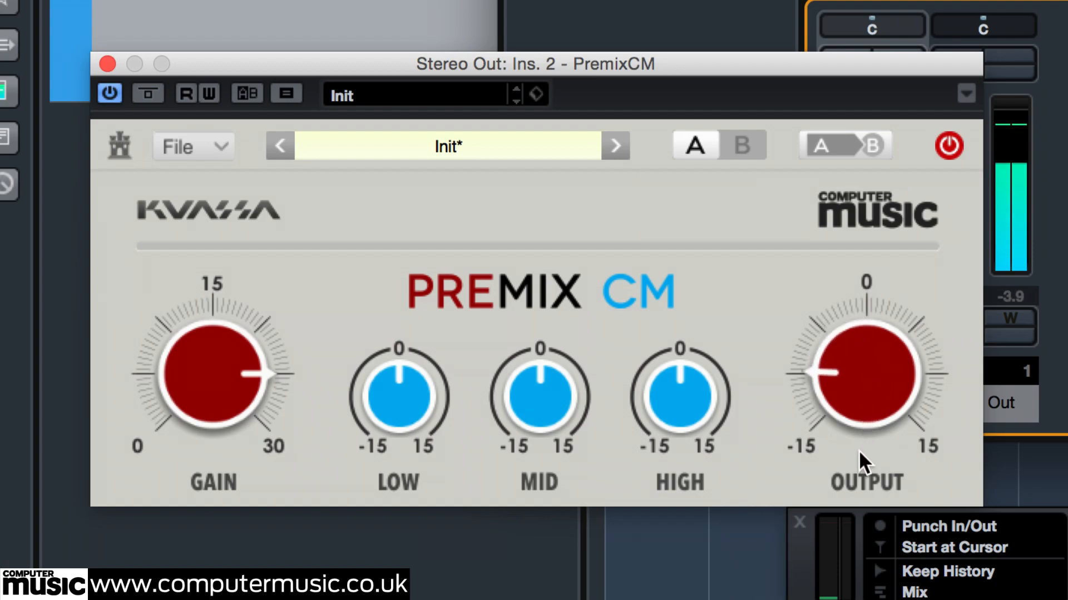
Compare the sound with Premix CM switched off and on.
{"action": "left_click", "coordinate": [947, 149]}
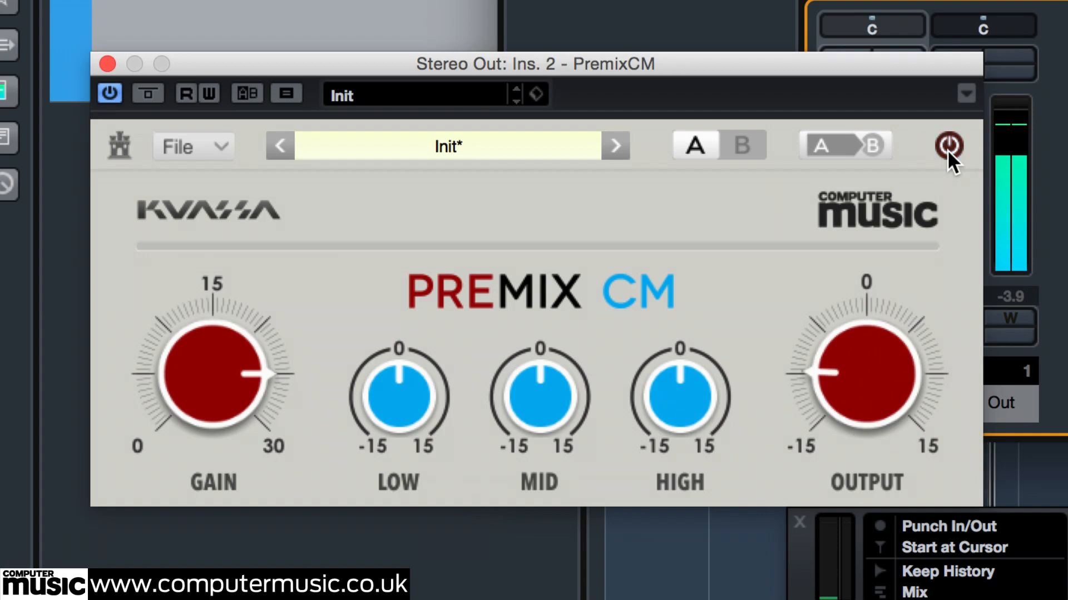
{"action": "left_click", "coordinate": [948, 148]}
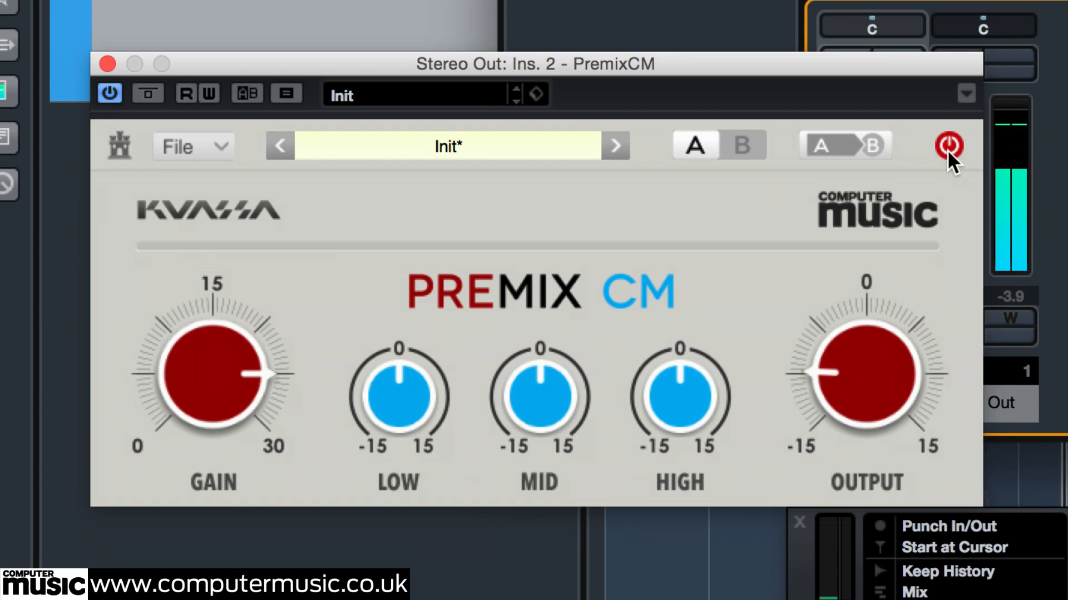
{"action": "left_click", "coordinate": [948, 147]}
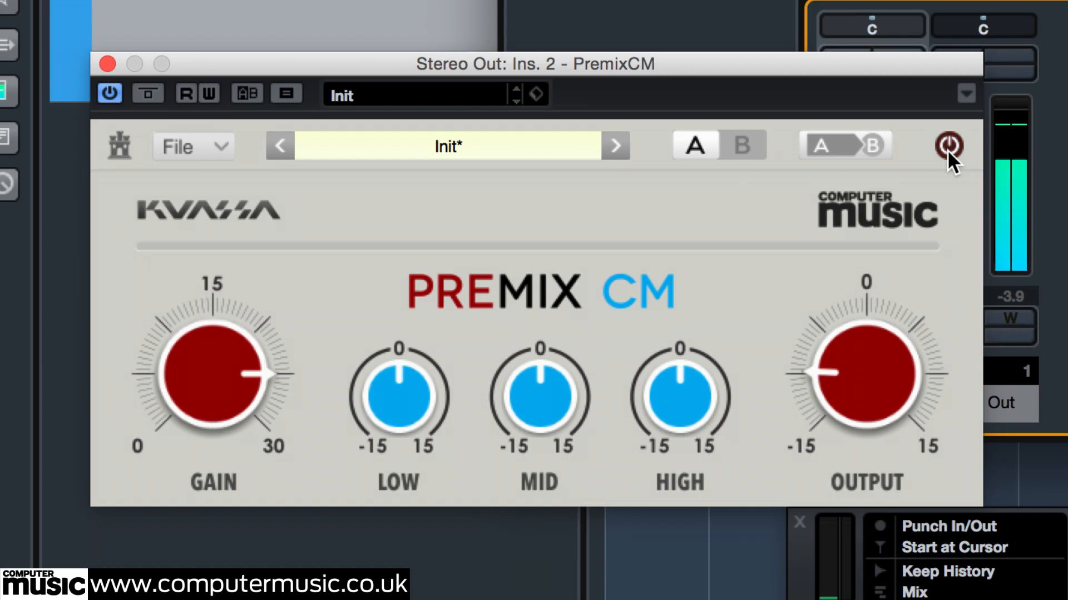
{"action": "left_click", "coordinate": [948, 148]}
Boost Premix CM's High band to about 11 and its Mid band slightly, check the result against bypass, and close its window.
{"action": "left_click_drag", "start_coordinate": [660, 399], "coordinate": [681, 306]}
{"action": "mouse_move", "coordinate": [557, 390]}
{"action": "left_mouse_down"}
{"action": "mouse_move", "coordinate": [569, 316]}
{"action": "mouse_move", "coordinate": [566, 375]}
{"action": "left_mouse_up"}
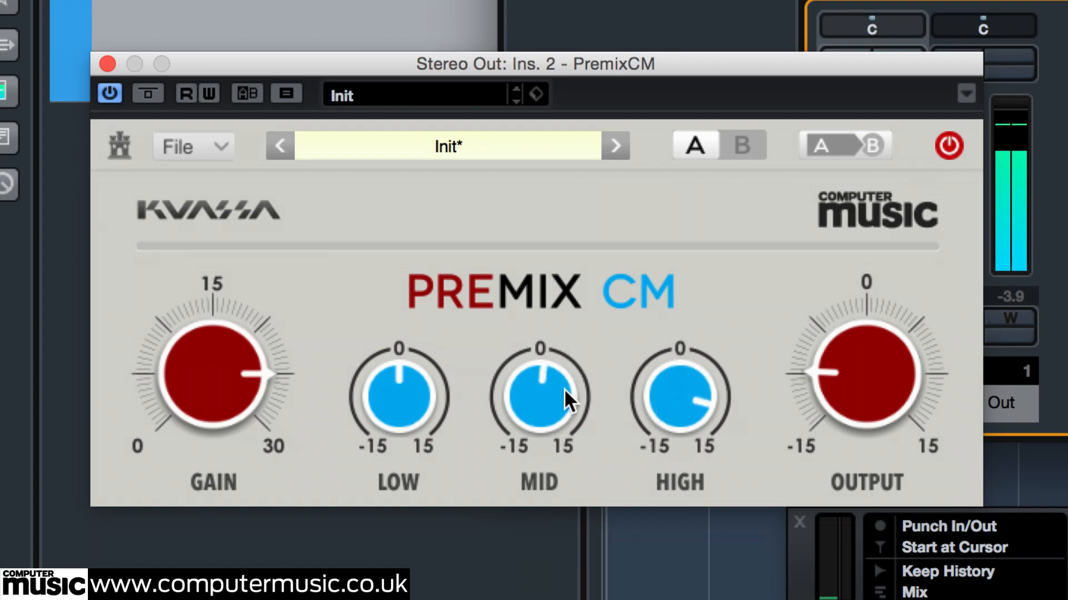
{"action": "left_click", "coordinate": [946, 144]}
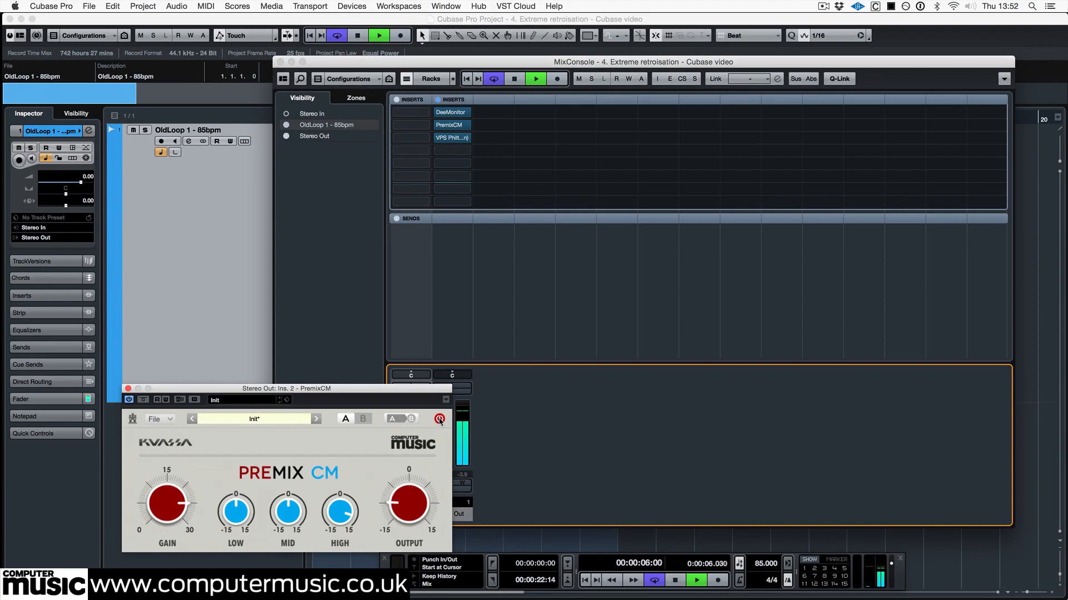
{"action": "left_click", "coordinate": [128, 390]}
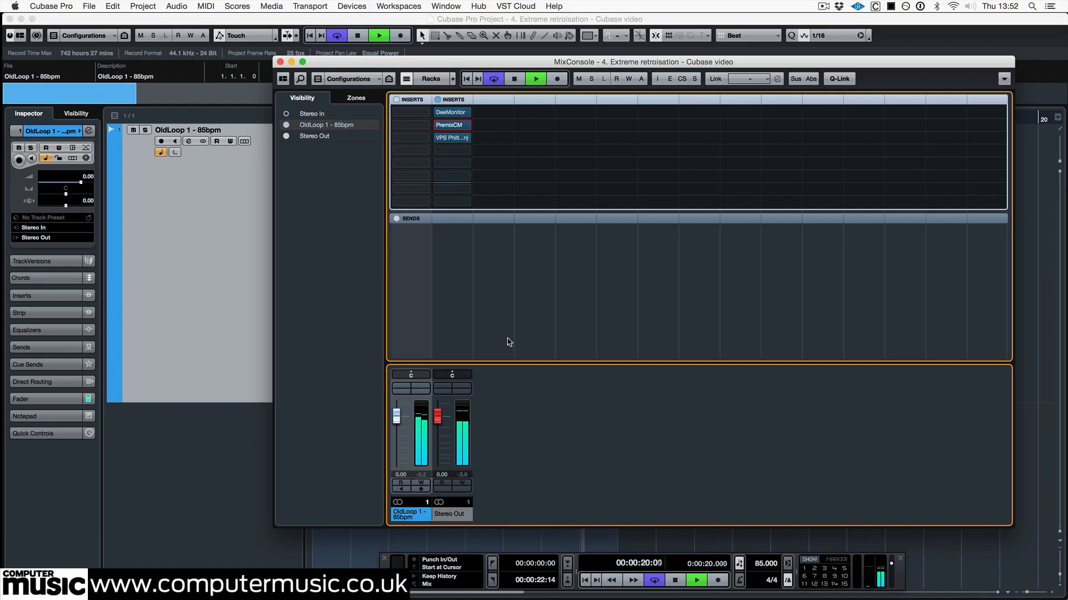
Insert PSP cmDelay in the Stereo Out's second slot, ahead of PremixCM, and switch off its dry signal and filters.
{"action": "mouse_move", "coordinate": [458, 138]}
{"action": "left_mouse_down"}
{"action": "mouse_move", "coordinate": [461, 152]}
{"action": "mouse_move", "coordinate": [465, 138]}
{"action": "left_mouse_up"}
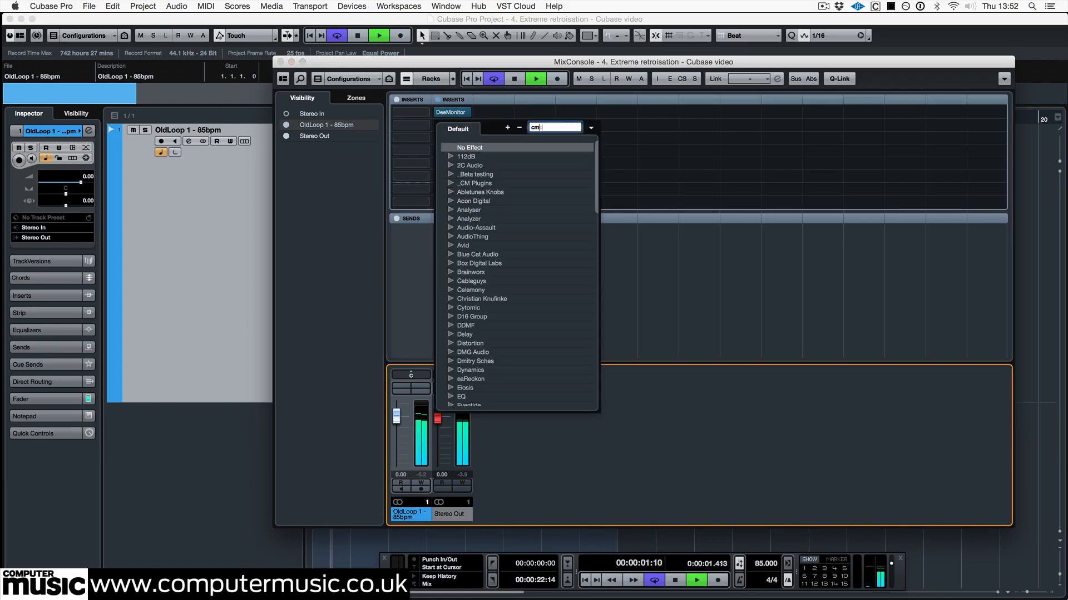
{"action": "key", "text": "Return"}
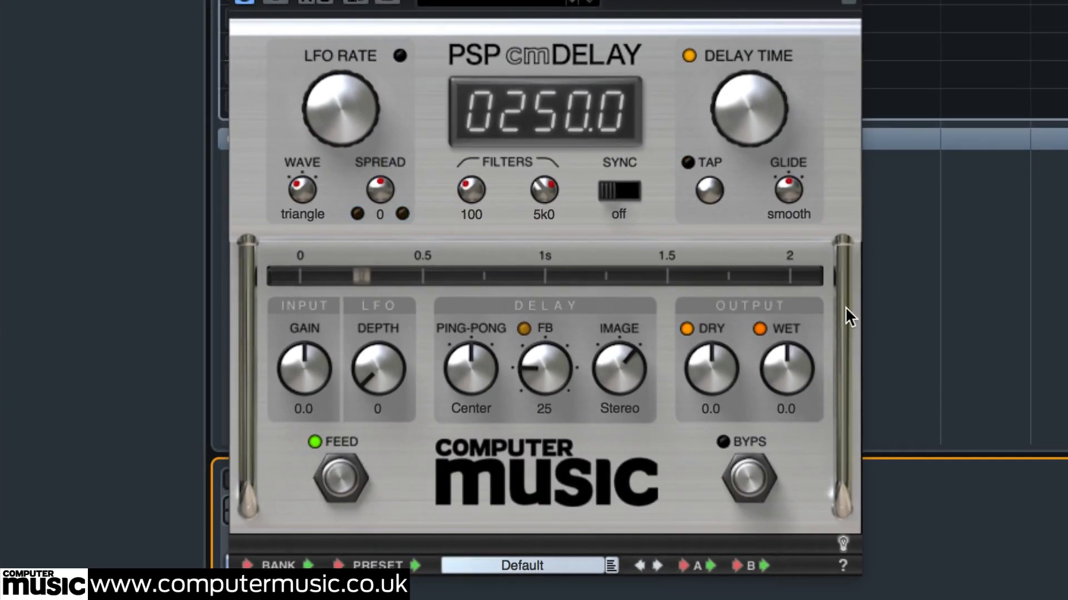
{"action": "left_click", "coordinate": [710, 329]}
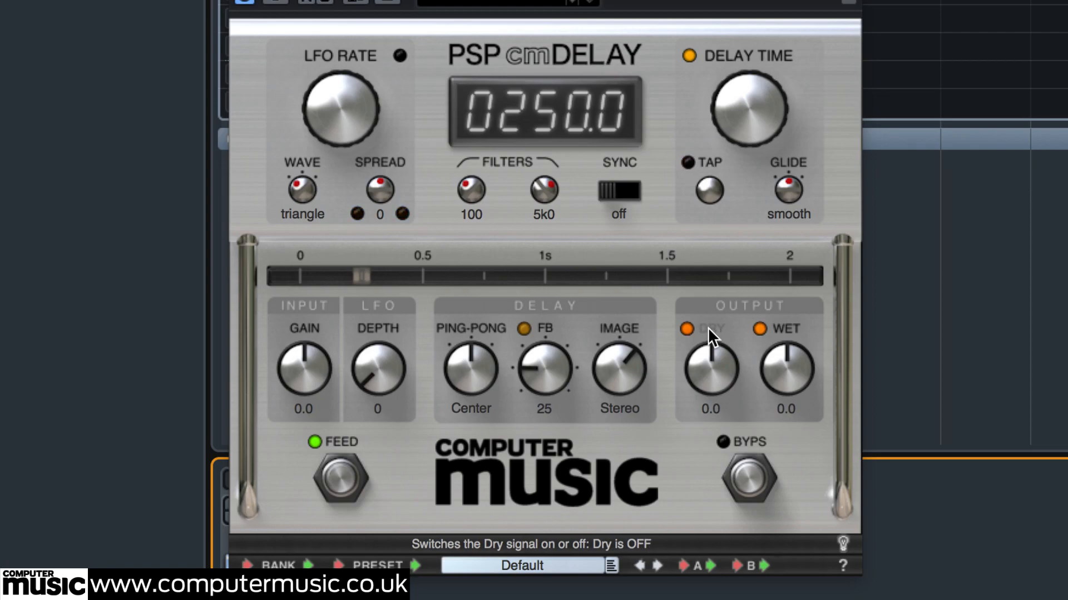
{"action": "left_click", "coordinate": [510, 159]}
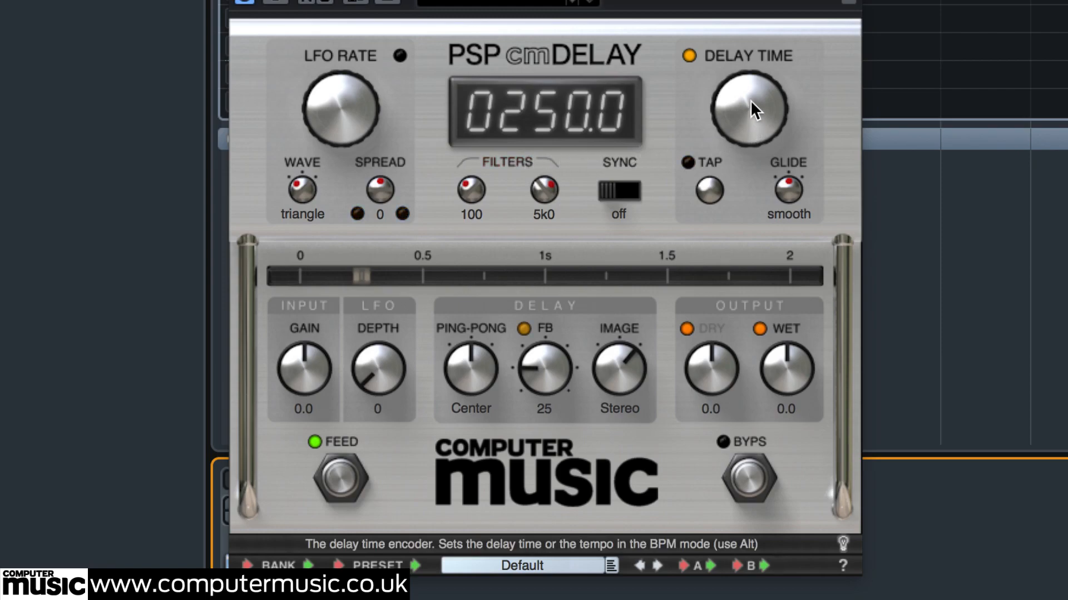
Set the cmDelay's delay time to 5.0 ms and its feedback to 0.
{"action": "left_click_drag", "start_coordinate": [749, 100], "coordinate": [731, 540]}
{"action": "left_click_drag", "start_coordinate": [576, 72], "coordinate": [580, 25]}
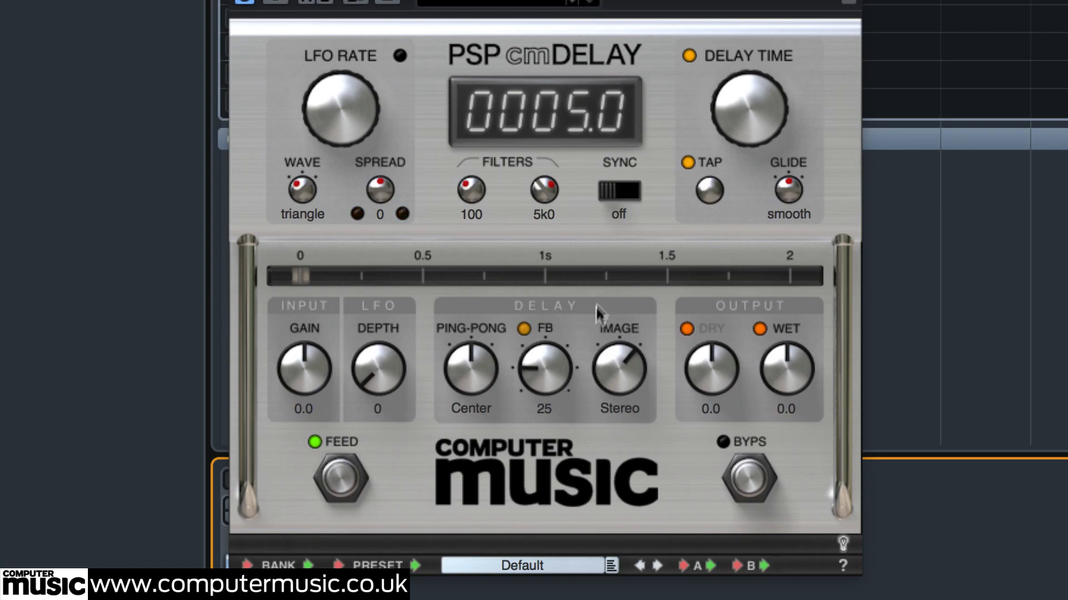
{"action": "left_click_drag", "start_coordinate": [548, 358], "coordinate": [558, 474]}
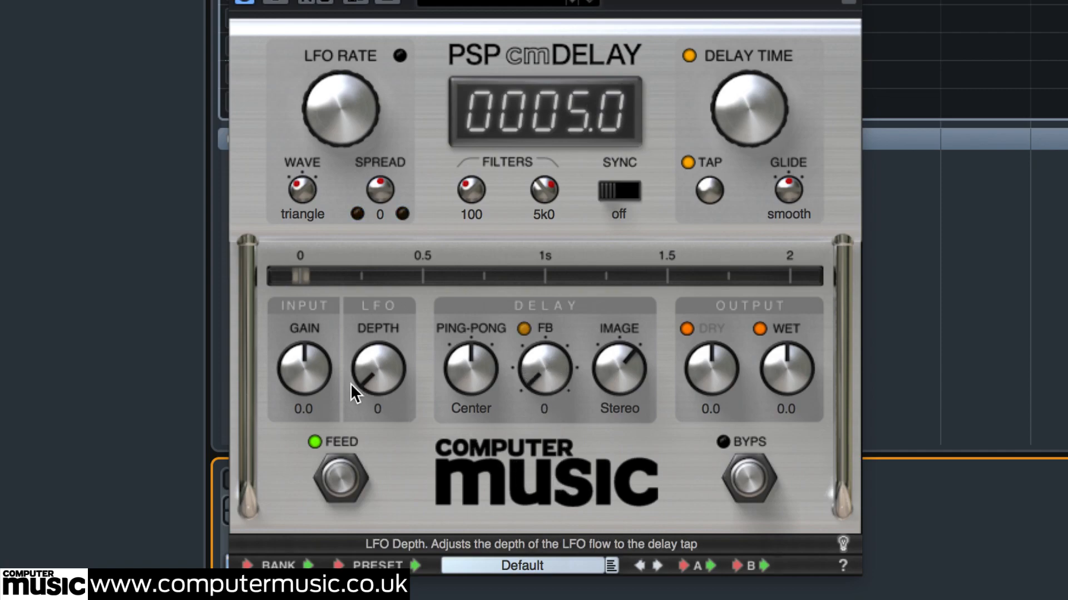
Set the cmDelay's LFO depth to 100 and its LFO rate to 13.68 Hz.
{"action": "left_click_drag", "start_coordinate": [382, 373], "coordinate": [422, 12]}
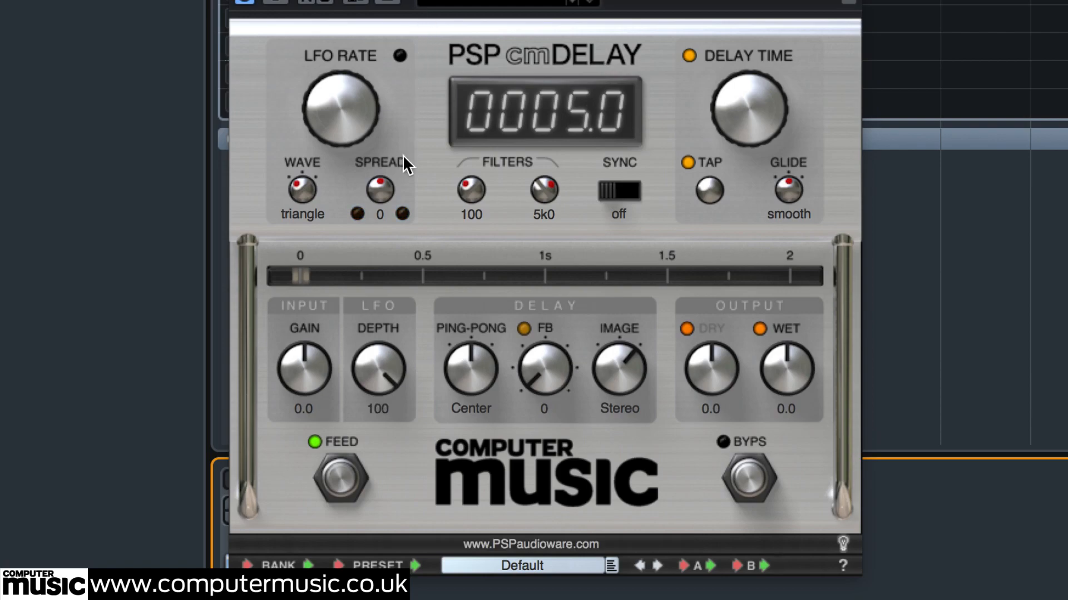
{"action": "left_click_drag", "start_coordinate": [341, 121], "coordinate": [323, 259]}
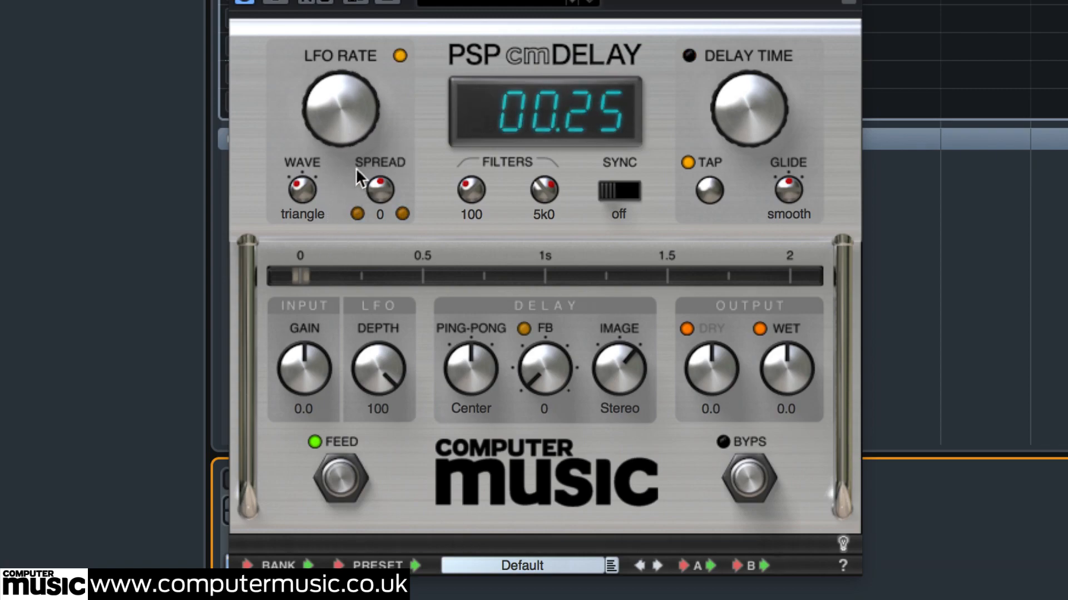
{"action": "left_click_drag", "start_coordinate": [346, 114], "coordinate": [353, 27]}
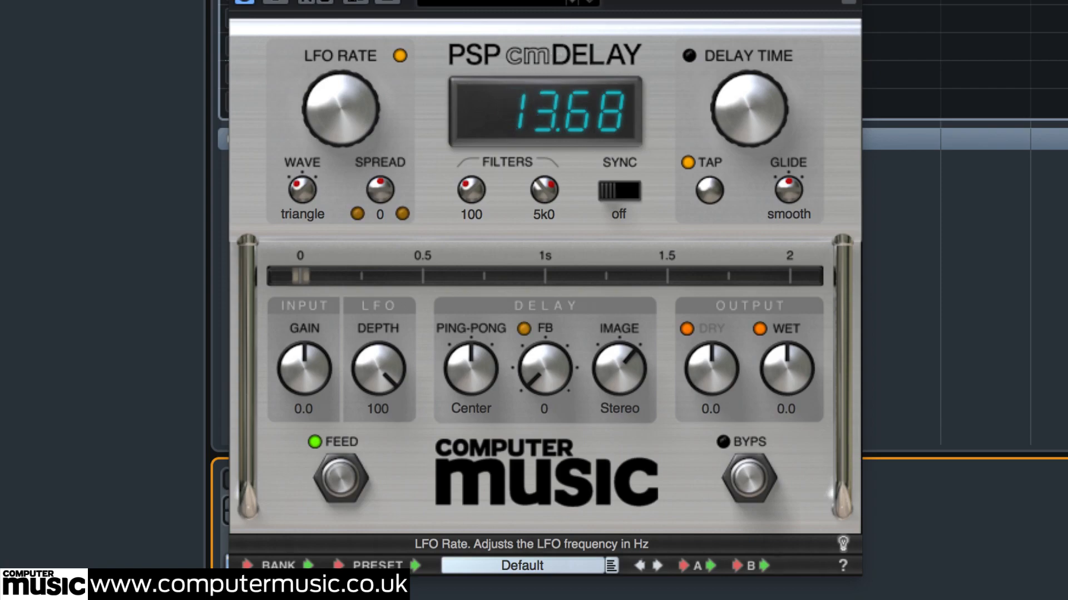
Raise the cmDelay's LFO rate a little further and reduce its LFO depth to about 70.
{"action": "left_click", "coordinate": [552, 122]}
{"action": "left_click_drag", "start_coordinate": [357, 106], "coordinate": [358, 78]}
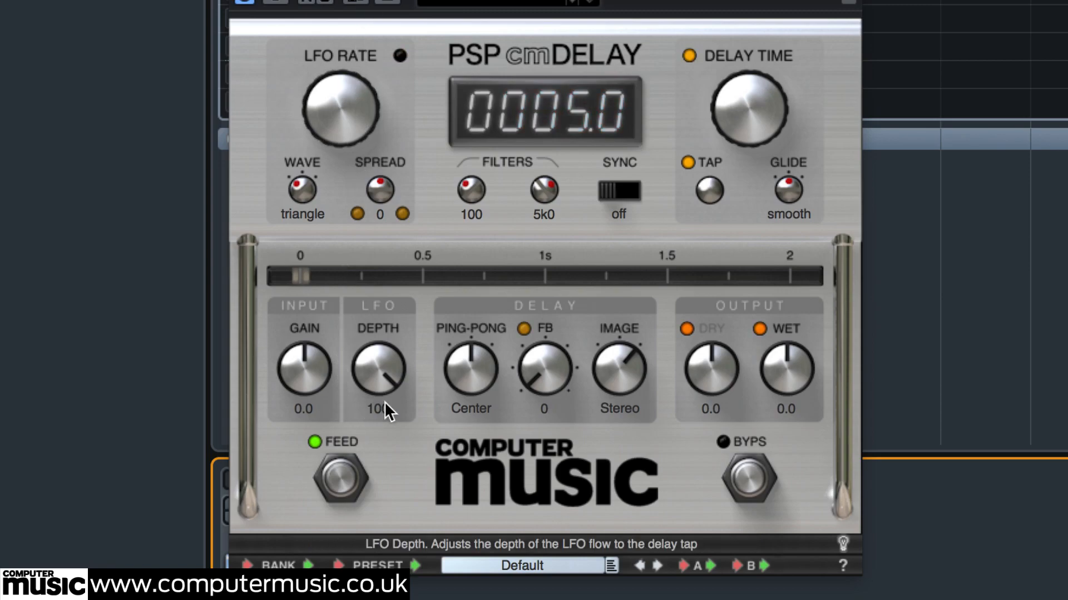
{"action": "left_click_drag", "start_coordinate": [375, 369], "coordinate": [360, 438]}
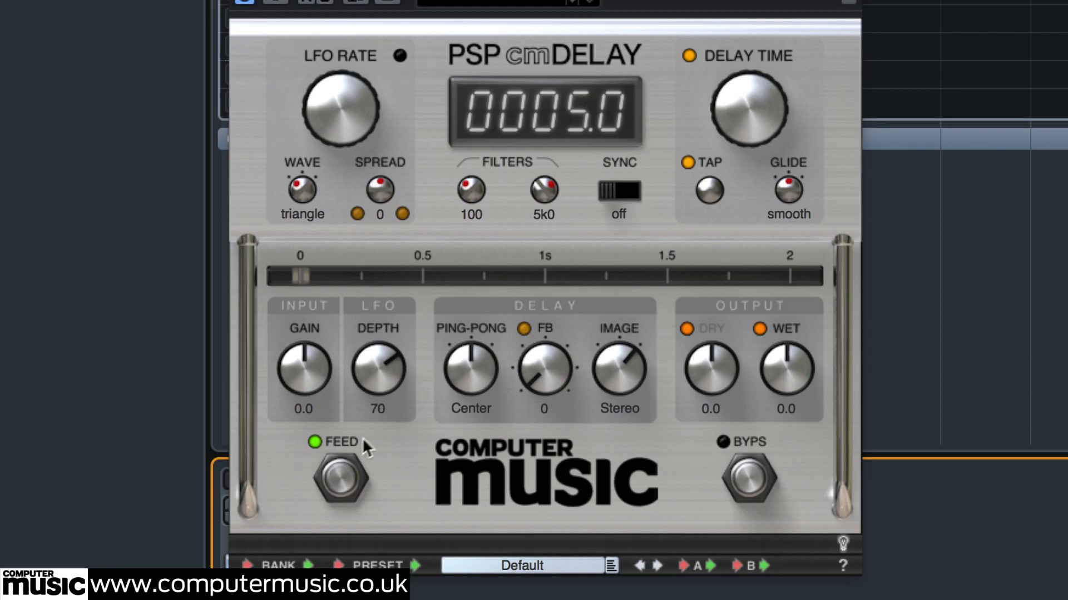
{"action": "left_click_drag", "start_coordinate": [381, 376], "coordinate": [383, 363]}
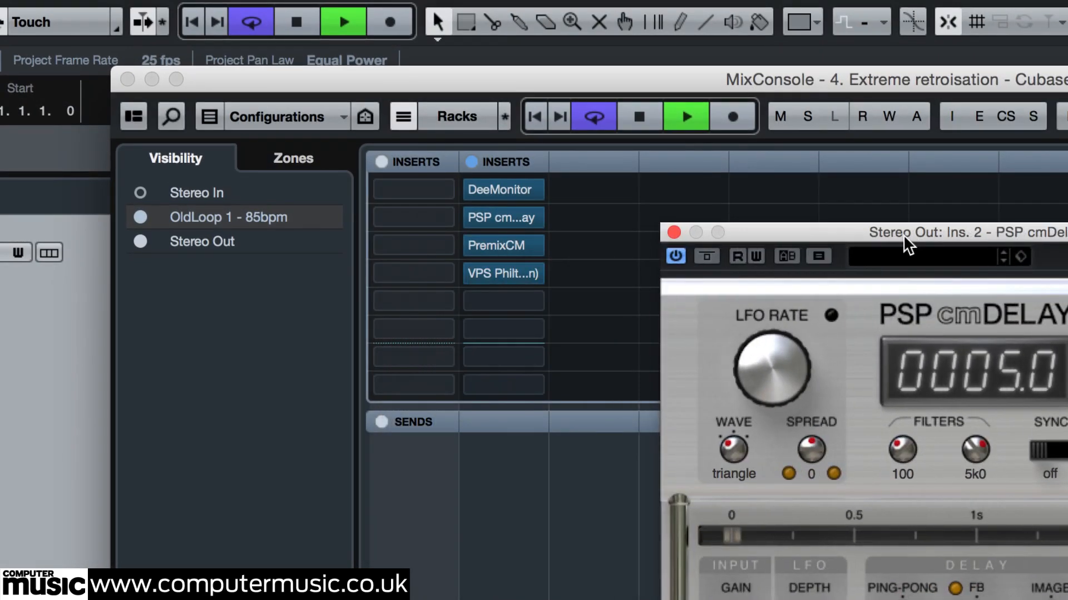
Copy PSP cmDelay into the Stereo Out's third insert slot and set the copy's LFO rate to 4.79 Hz.
{"action": "left_click_drag", "start_coordinate": [511, 275], "coordinate": [508, 244]}
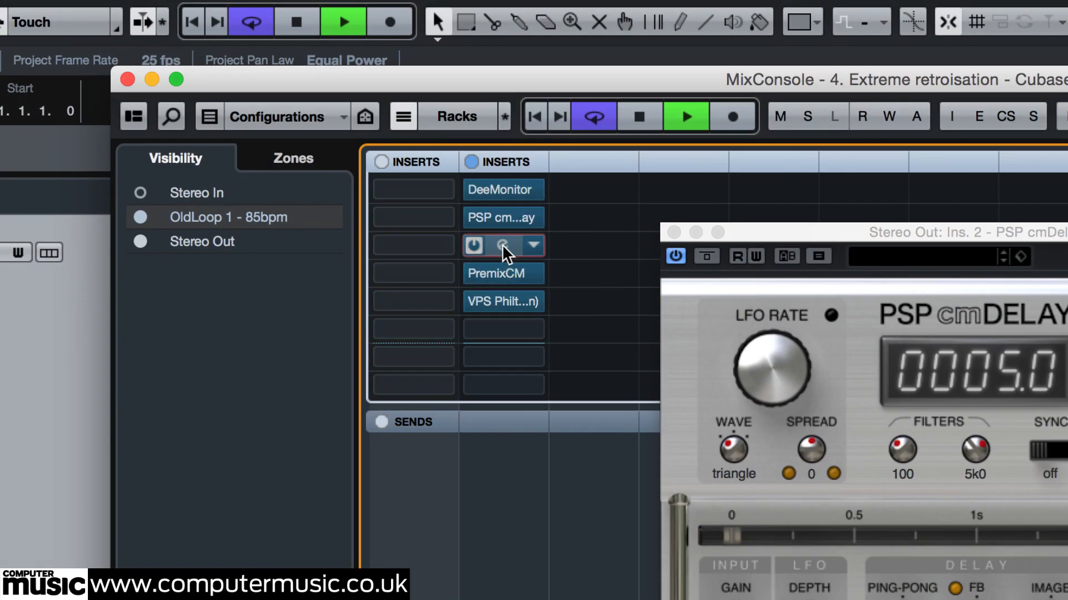
{"action": "left_click", "coordinate": [502, 245]}
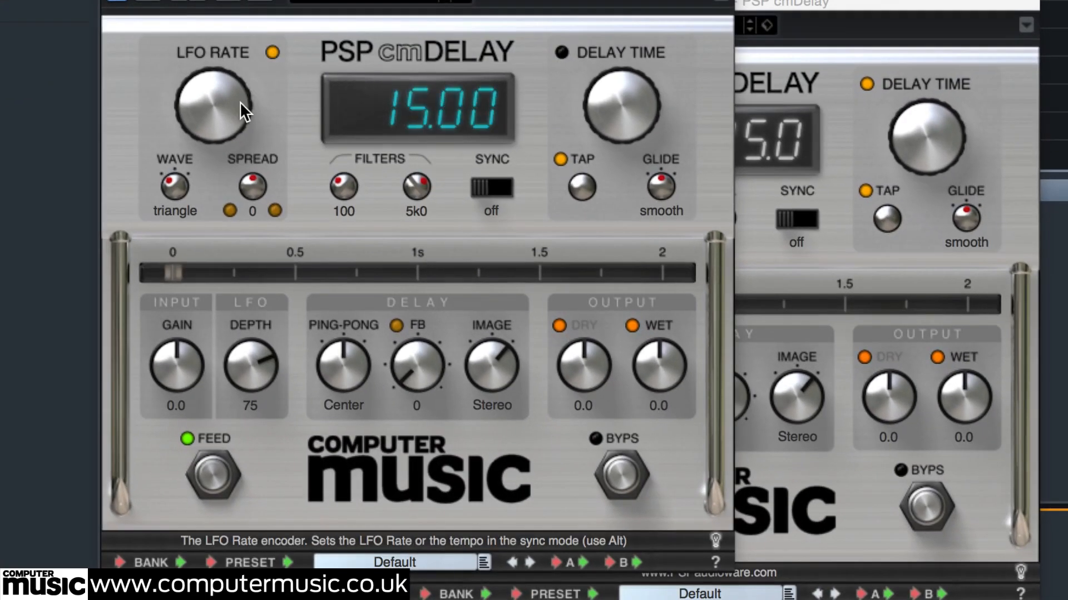
{"action": "left_click_drag", "start_coordinate": [220, 106], "coordinate": [206, 262]}
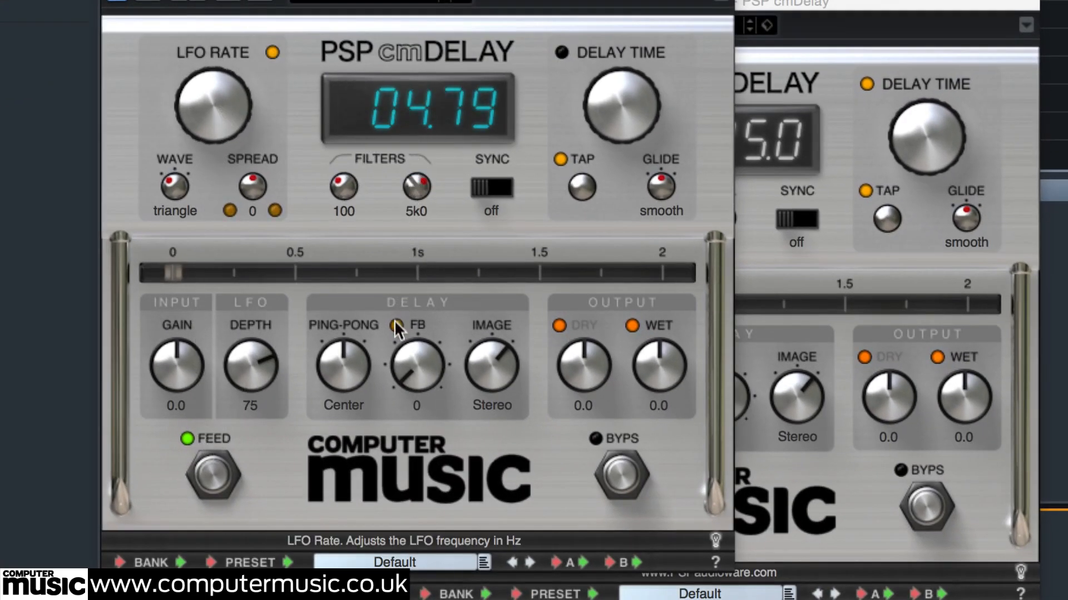
{"action": "left_click_drag", "start_coordinate": [389, 375], "coordinate": [393, 387]}
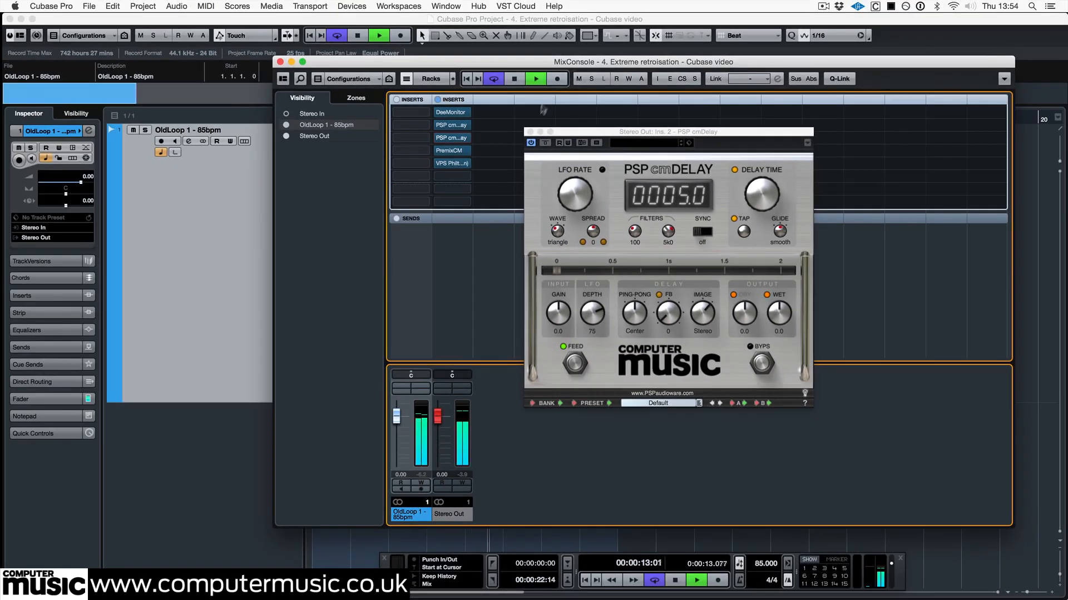
{"action": "left_click", "coordinate": [529, 131]}
{"action": "left_click", "coordinate": [281, 62]}
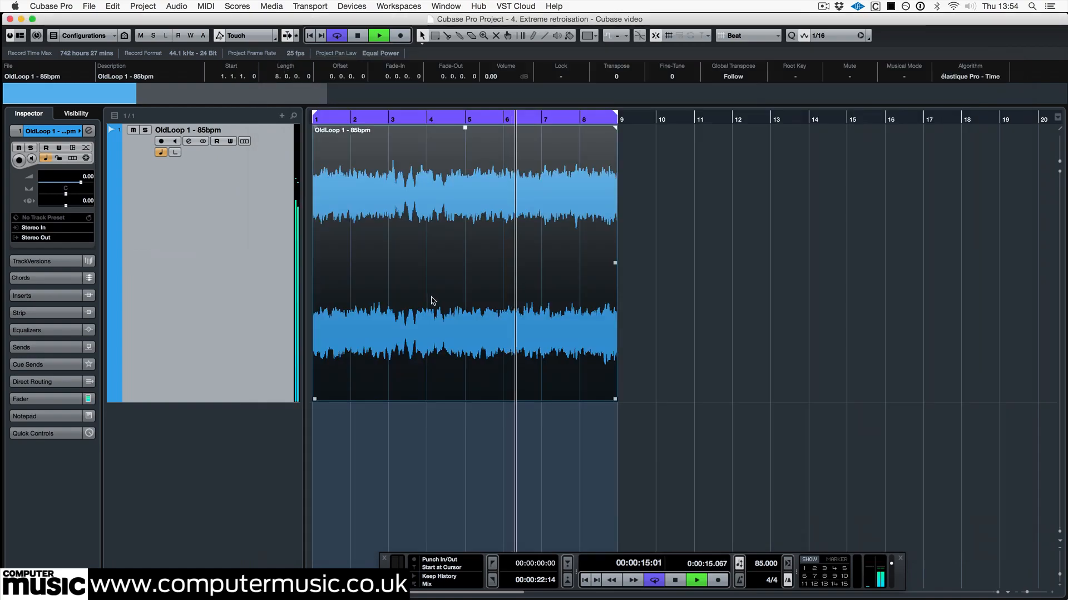
Import Tape 1.wav and Vinyl 1.wav from the Finder folder onto separate new tracks starting at bar 1.
{"action": "key", "text": "super+h"}
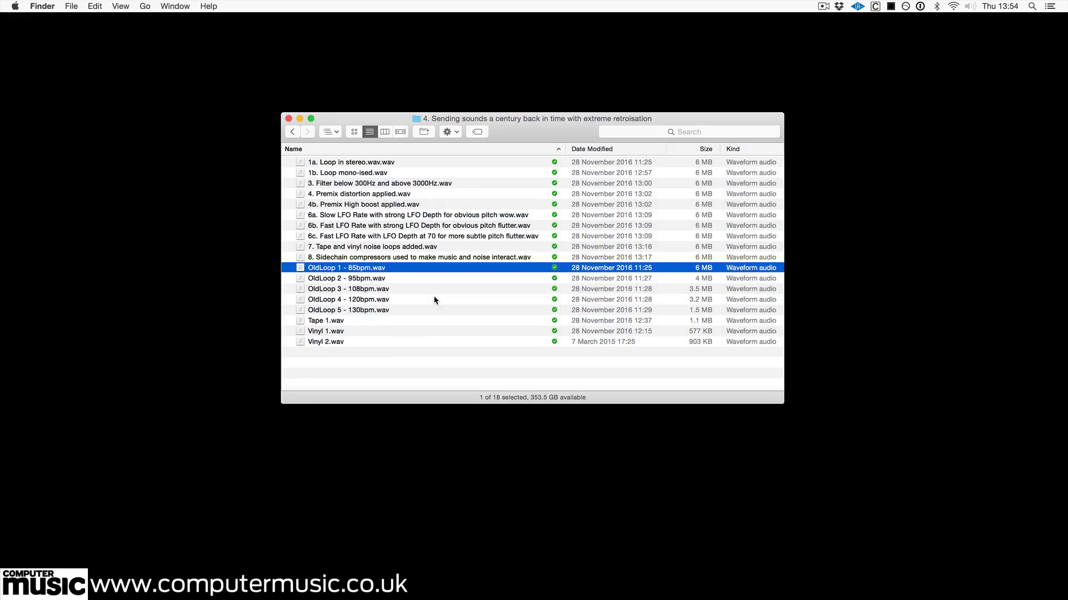
{"action": "left_click", "coordinate": [340, 321]}
{"action": "left_click", "coordinate": [336, 331], "text": "shift"}
{"action": "key", "text": "super+Tab"}
{"action": "left_click_drag", "start_coordinate": [336, 331], "coordinate": [319, 452]}
{"action": "left_click", "coordinate": [550, 212]}
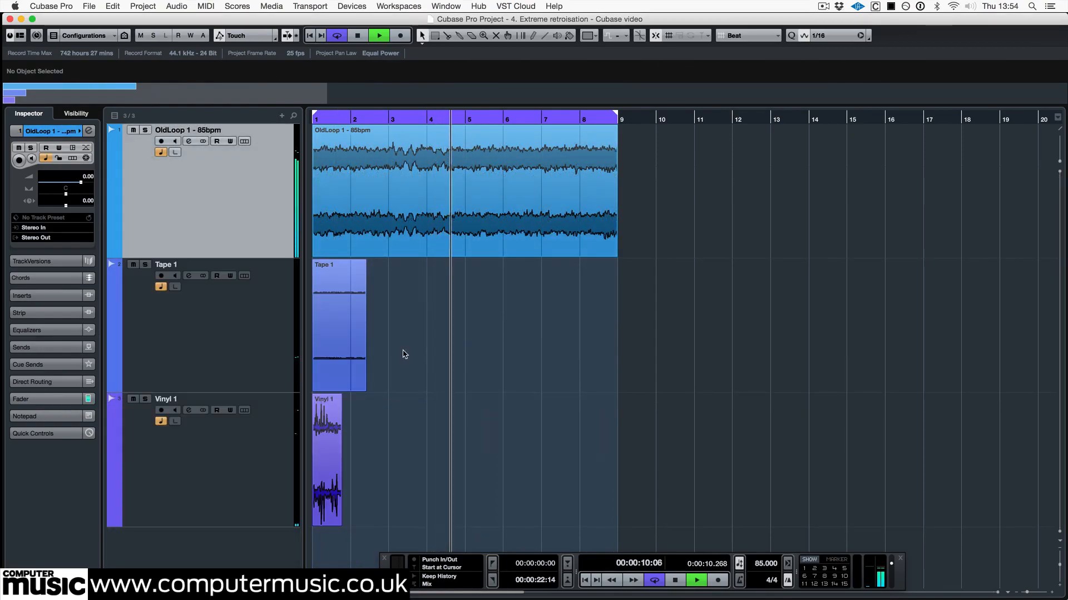
Duplicate the Tape 1 clip five times in a row so it spans the full eight-bar loop.
{"action": "left_click", "coordinate": [343, 358]}
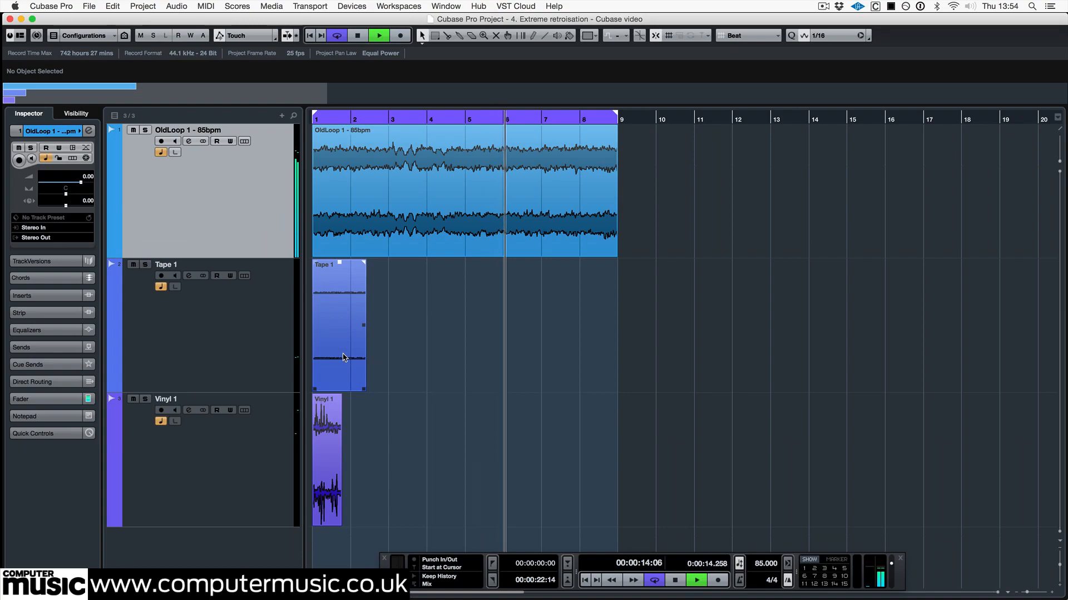
{"action": "left_click", "coordinate": [343, 358]}
{"action": "key", "text": "super+d"}
{"action": "key", "text": "super+d"}
{"action": "key", "text": "super+d"}
{"action": "key", "text": "super+d"}
{"action": "key", "text": "super+d"}
Duplicate the Vinyl 1 clip end to end along its track until it covers the eight-bar loop.
{"action": "left_click", "coordinate": [334, 428]}
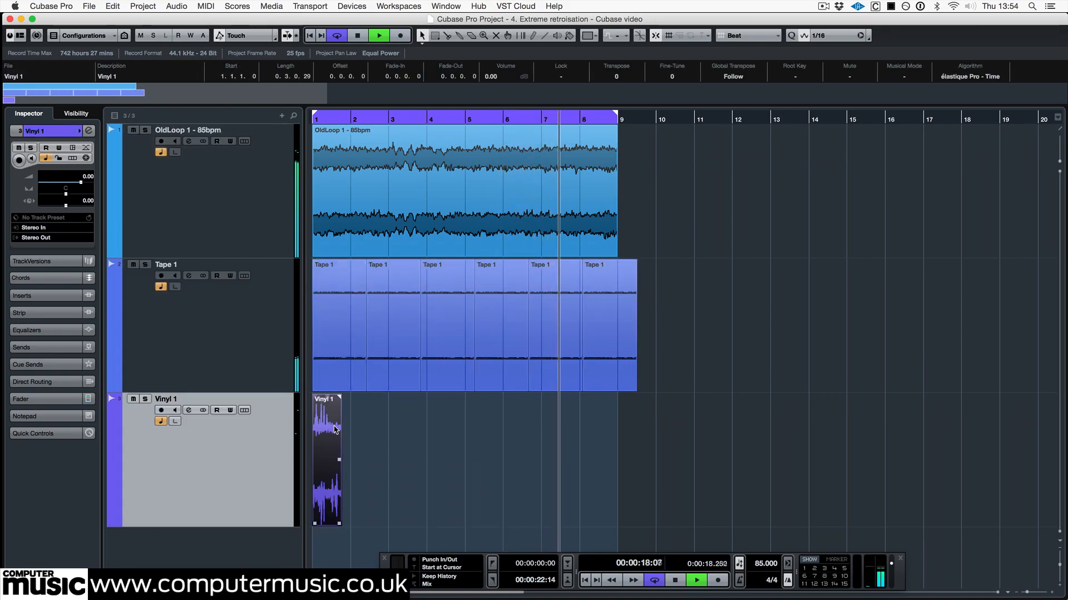
{"action": "key", "text": "super+d"}
{"action": "key", "text": "super+d"}
{"action": "key", "text": "super+d"}
{"action": "key", "text": "super+d"}
{"action": "key", "text": "super+d"}
{"action": "key", "text": "super+d"}
{"action": "key", "text": "super+d"}
{"action": "key", "text": "super+d"}
{"action": "key", "text": "super+d"}
{"action": "key", "text": "super+d"}
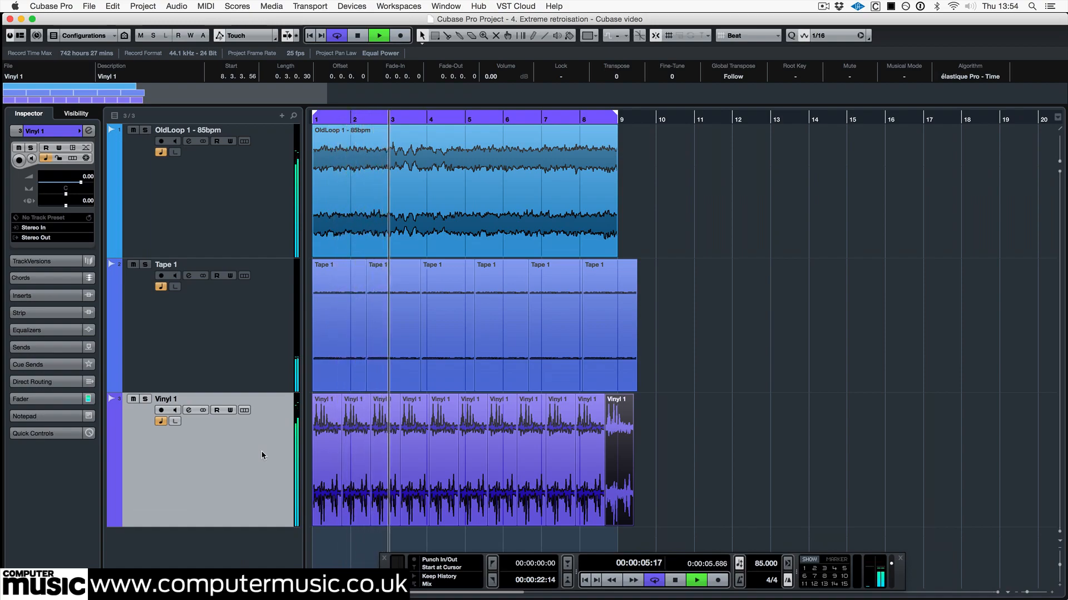
Adjust the Tape 1 track's volume, and select the Vinyl 1 track.
{"action": "left_click", "coordinate": [252, 331]}
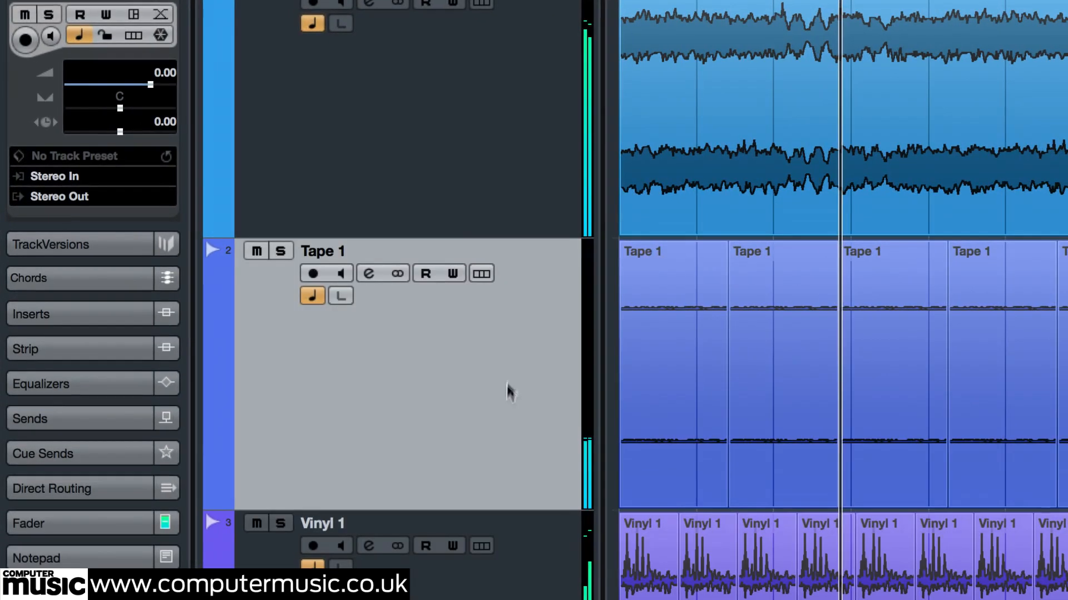
{"action": "left_click_drag", "start_coordinate": [151, 84], "coordinate": [173, 88]}
{"action": "key", "text": "Down"}
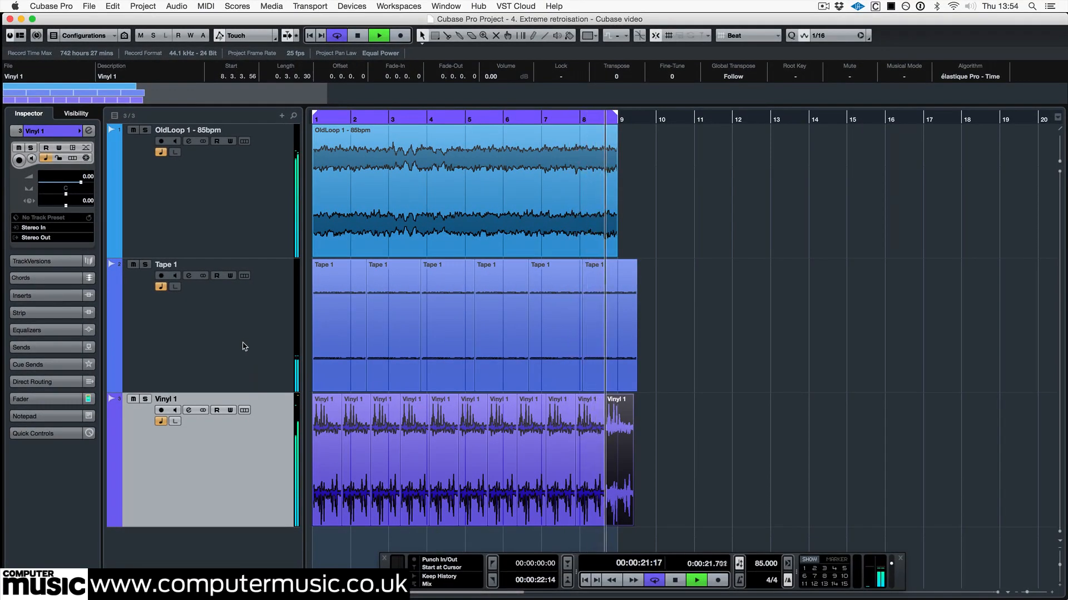
Insert a Compressor on OldLoop 1 - 85bpm, side-chained from Vinyl 1, with ratio 8.00 and threshold -20.3 dB.
{"action": "left_click", "coordinate": [265, 197]}
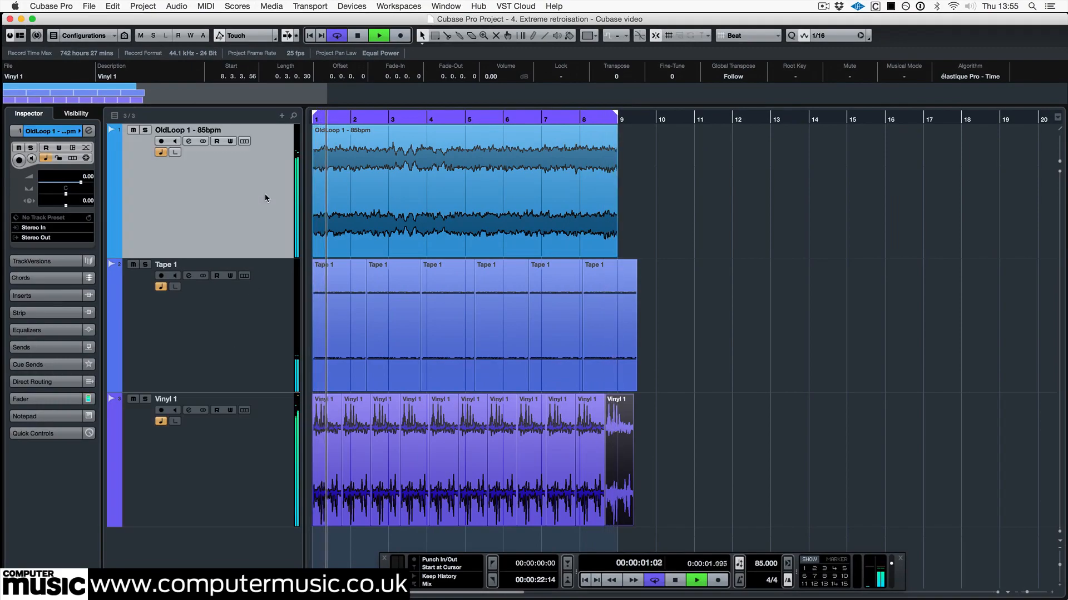
{"action": "left_click", "coordinate": [50, 295]}
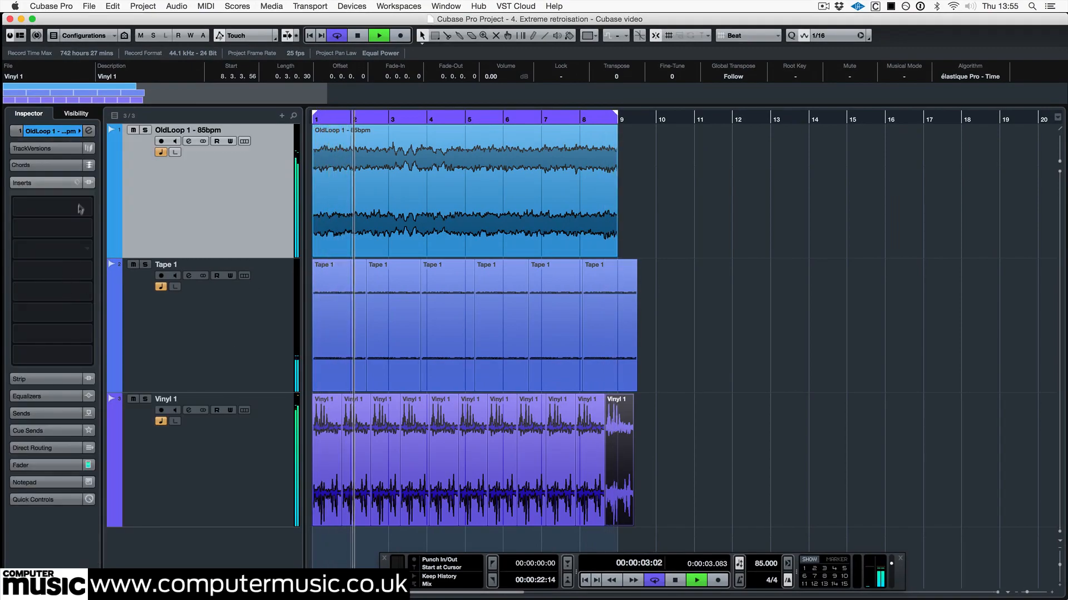
{"action": "left_click", "coordinate": [87, 208]}
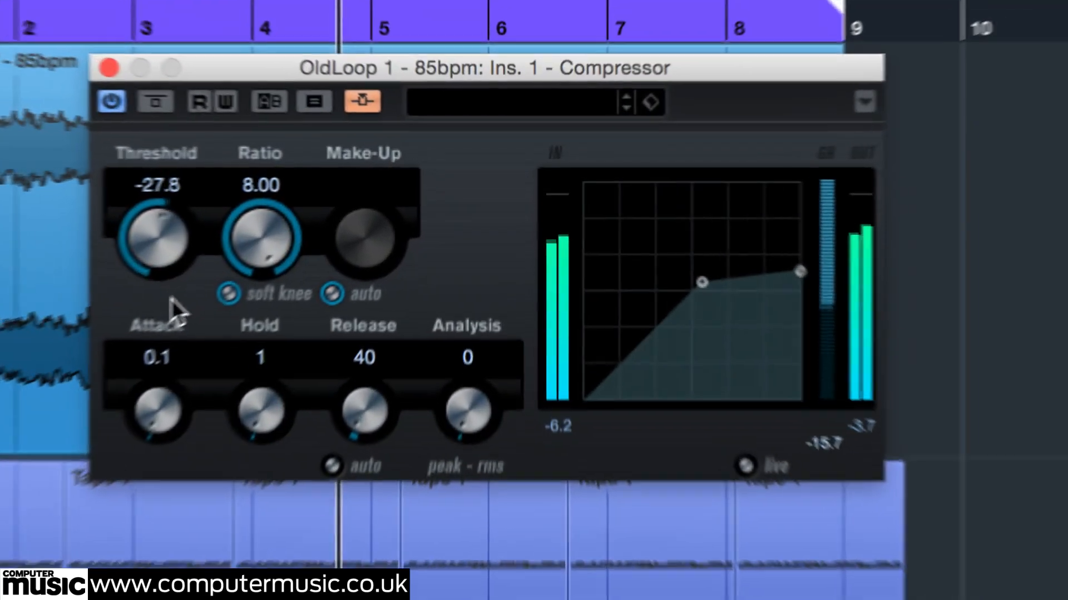
{"action": "mouse_move", "coordinate": [171, 298]}
{"action": "left_mouse_down"}
{"action": "mouse_move", "coordinate": [167, 342]}
{"action": "mouse_move", "coordinate": [148, 355]}
{"action": "mouse_move", "coordinate": [179, 286]}
{"action": "left_mouse_up"}
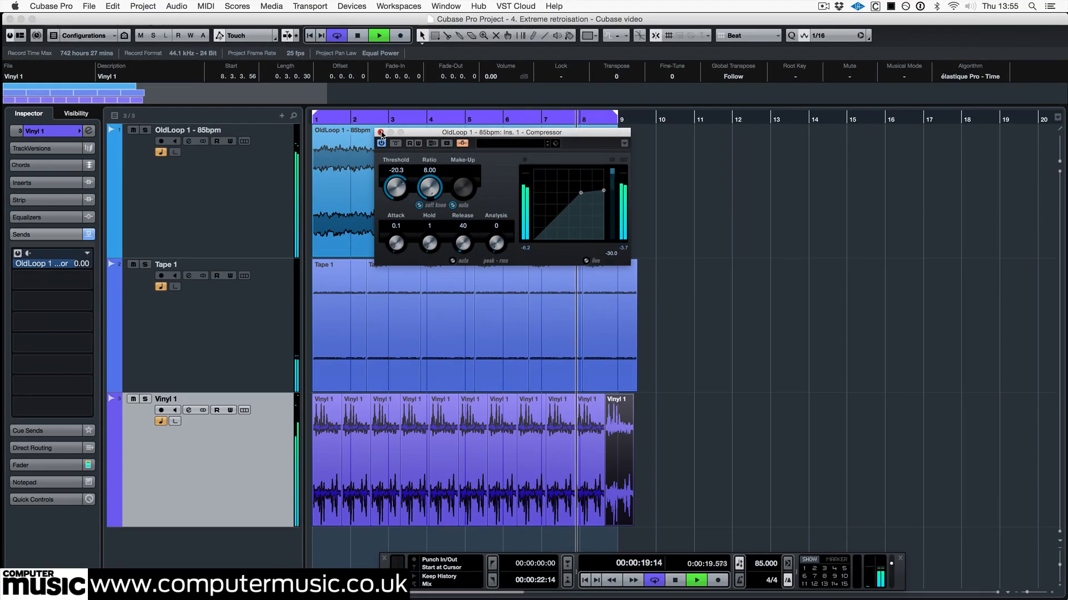
{"action": "left_click", "coordinate": [87, 63]}
Route a send from the Tape 1 track to the side-chain of the OldLoop 1 - 85bpm compressor.
{"action": "left_click", "coordinate": [284, 311]}
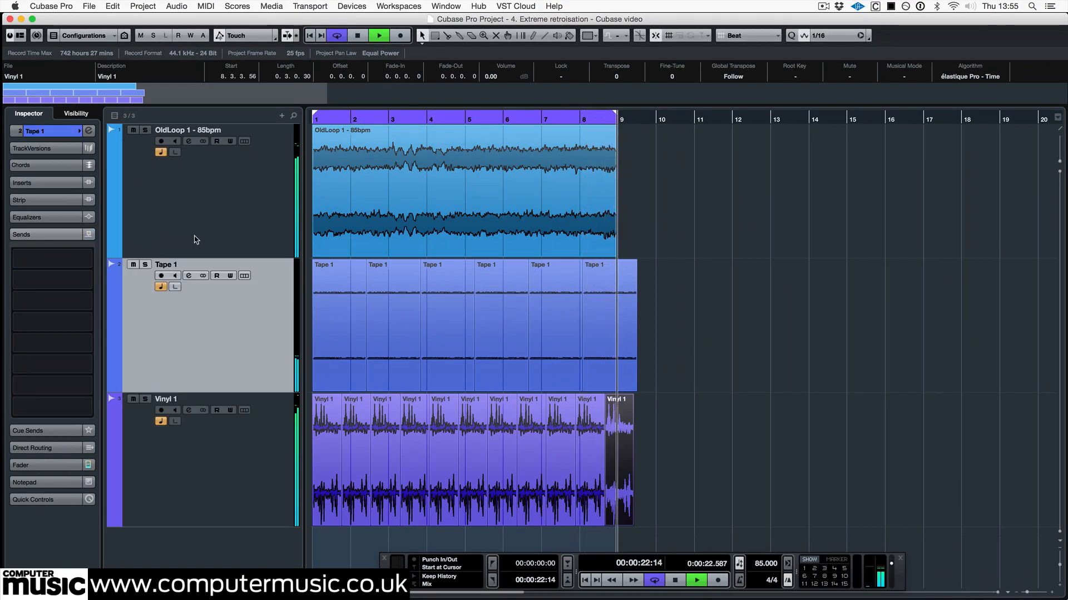
{"action": "left_click", "coordinate": [89, 258]}
{"action": "type", "text": "compressor"}
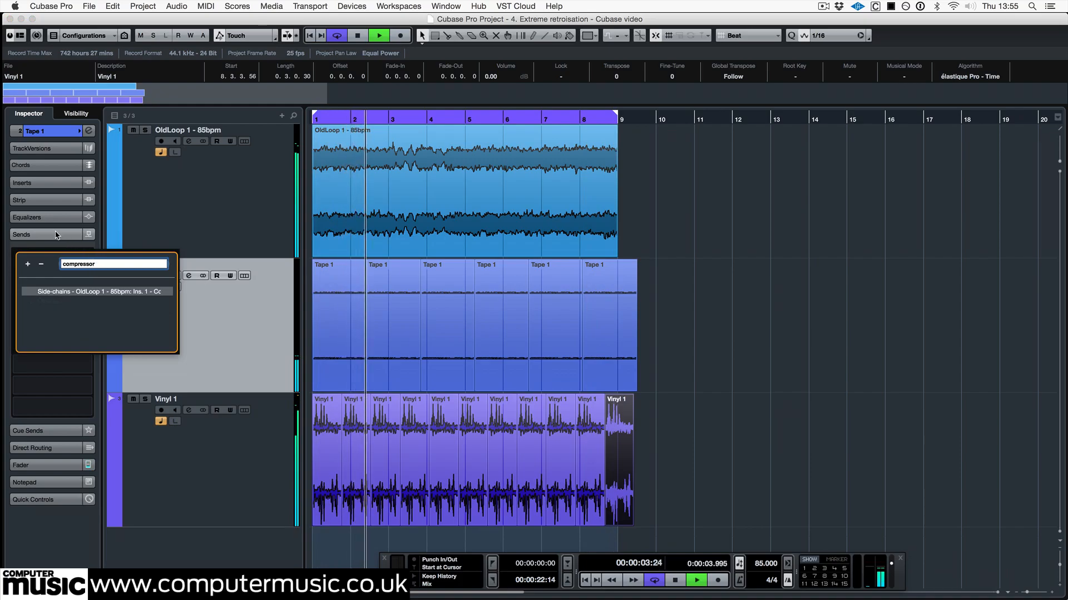
{"action": "key", "text": "Return"}
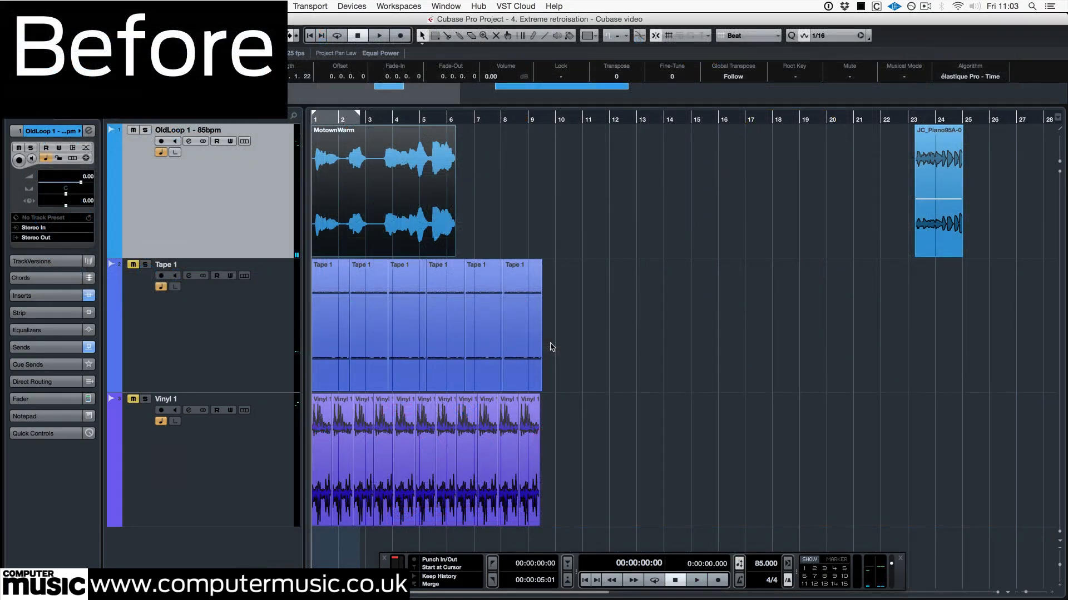
During playback, set the Philta lowpass to 3602.7 Hz and the highpass to 504.5 Hz, and close the mixer.
{"action": "key", "text": "space"}
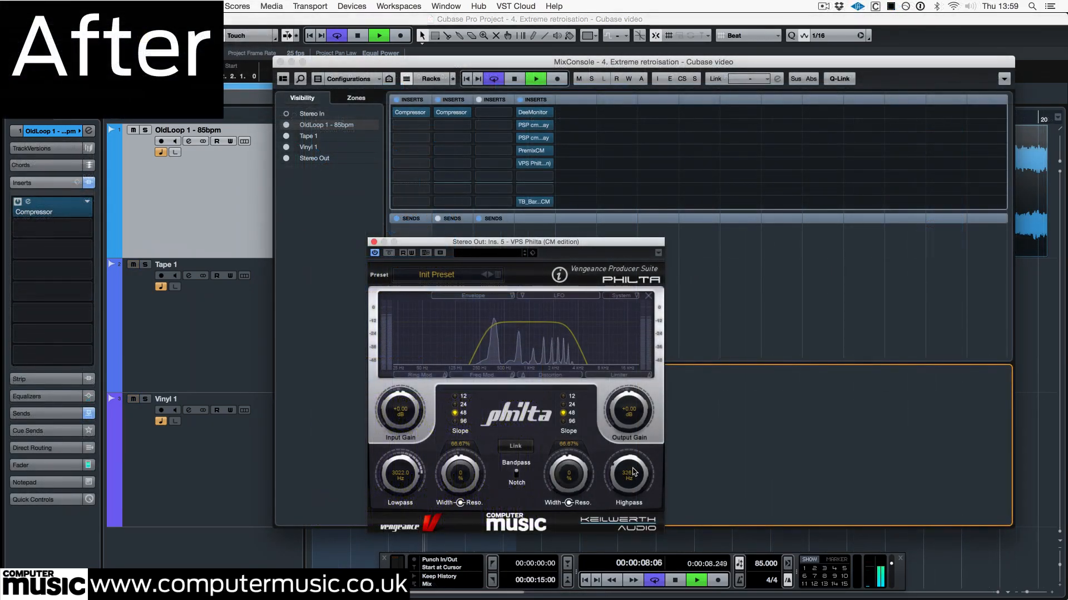
{"action": "left_click_drag", "start_coordinate": [632, 475], "coordinate": [632, 471]}
{"action": "left_click_drag", "start_coordinate": [411, 480], "coordinate": [414, 472]}
{"action": "left_click_drag", "start_coordinate": [645, 475], "coordinate": [637, 474]}
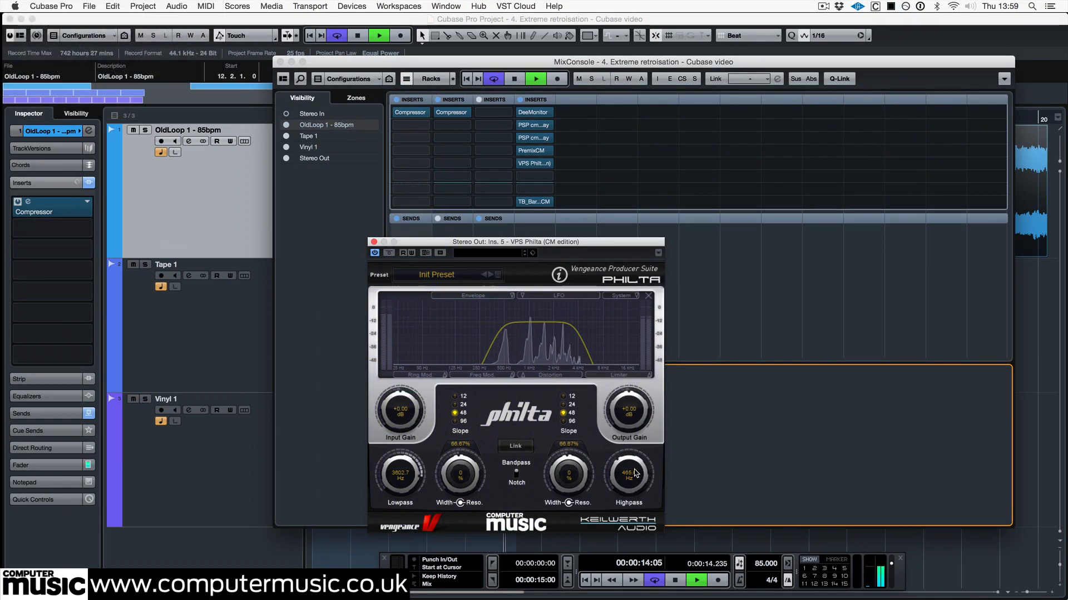
{"action": "left_click_drag", "start_coordinate": [636, 474], "coordinate": [637, 471]}
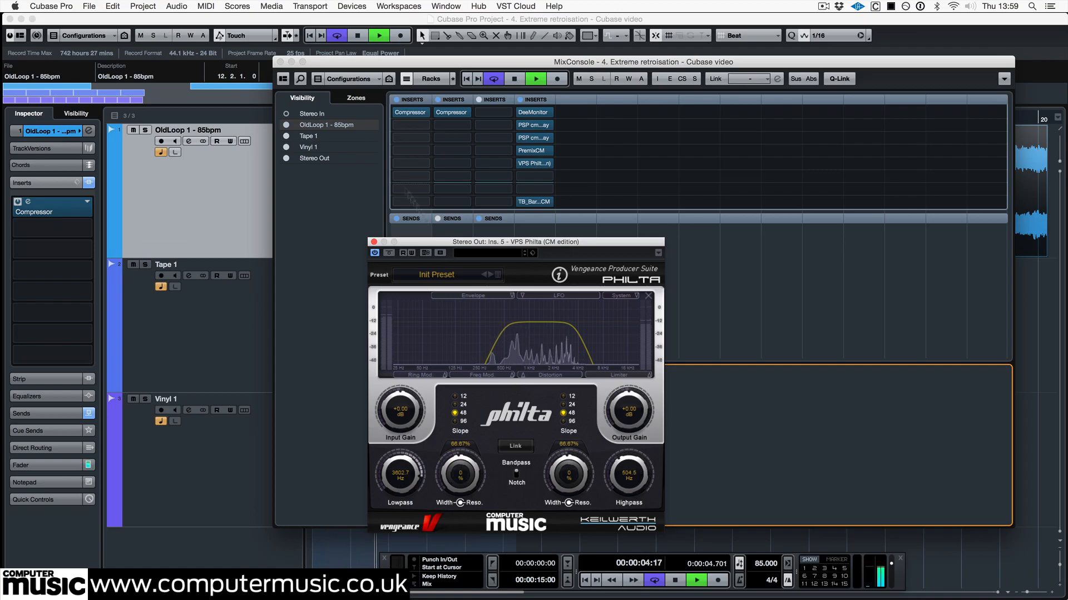
{"action": "left_click", "coordinate": [280, 62]}
{"action": "left_click", "coordinate": [416, 132]}
{"action": "left_click_drag", "start_coordinate": [416, 132], "coordinate": [416, 93]}
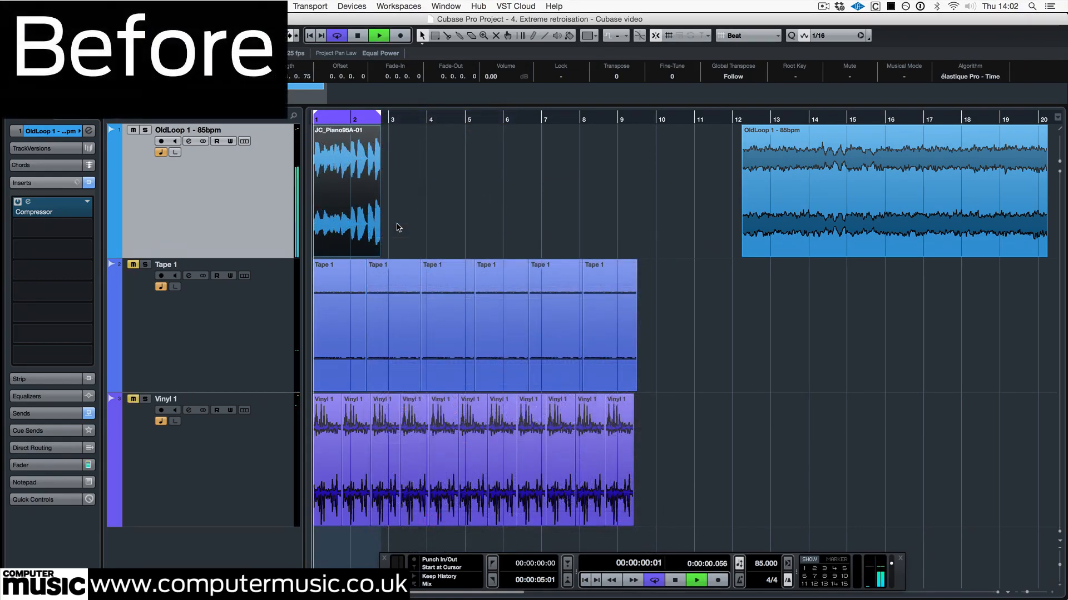
{"action": "left_click", "coordinate": [404, 271]}
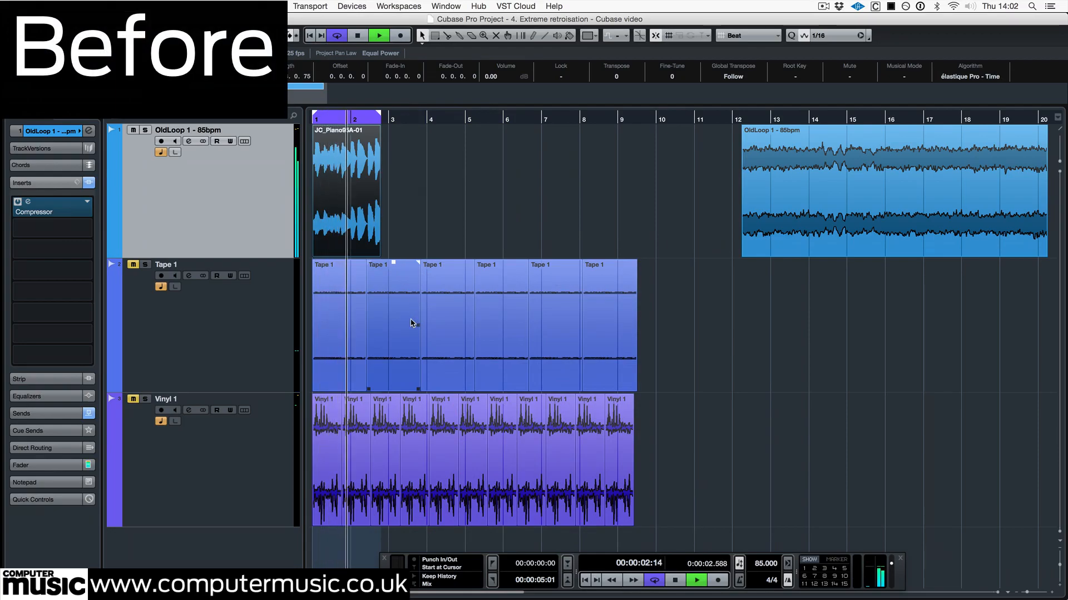